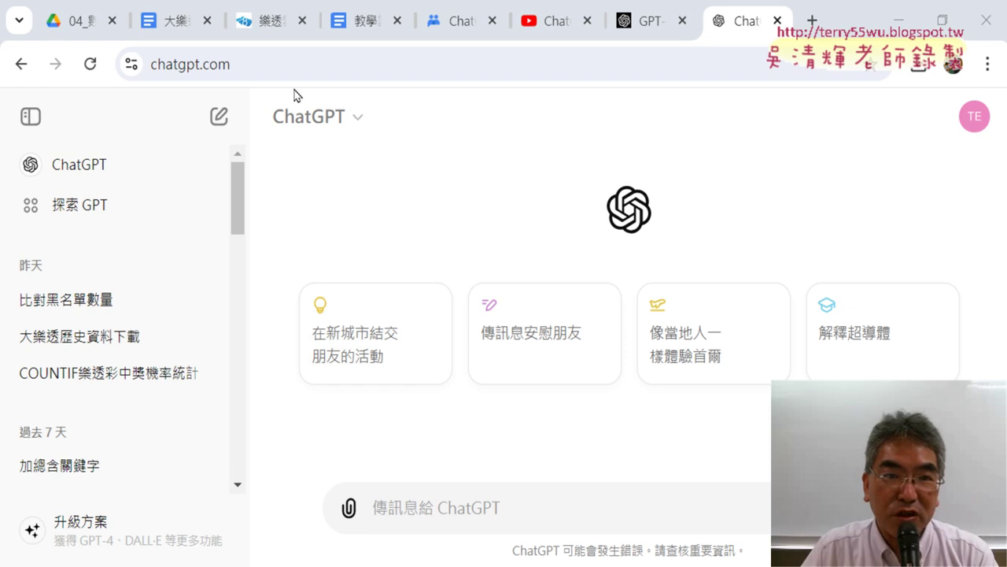
# - Switch to the lotto-8.com tab and scroll to the page-3 draw table starting at 2024/02/09
pyautogui.click(266, 20)
pyautogui.scroll(6, 317, 232)
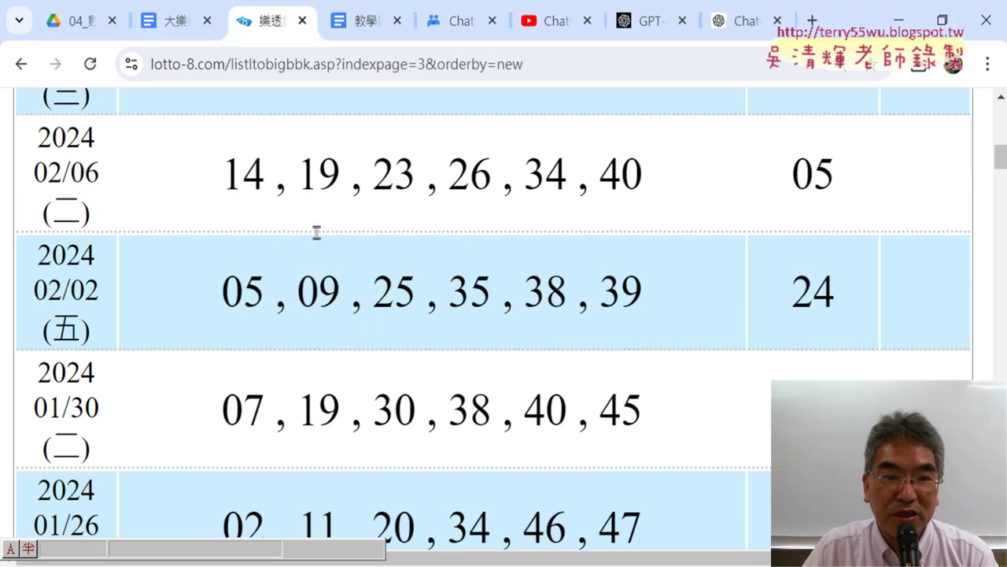
pyautogui.scroll(-1, 316, 239)
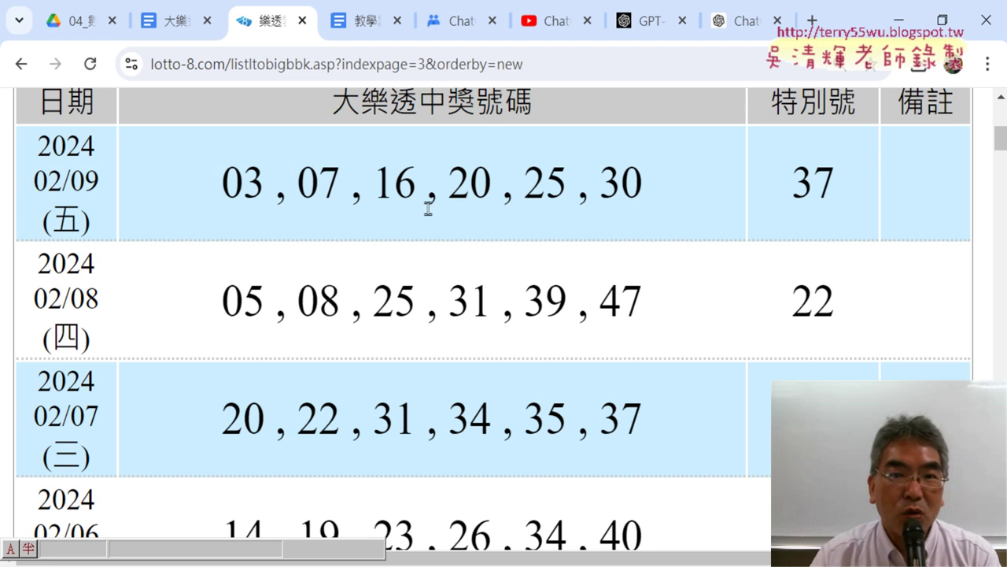
# - Change indexpage=3 to indexpage=1 in the address and load page 1, headed by the 2024/07/30 draw
pyautogui.click(400, 68)
pyautogui.click(432, 68)
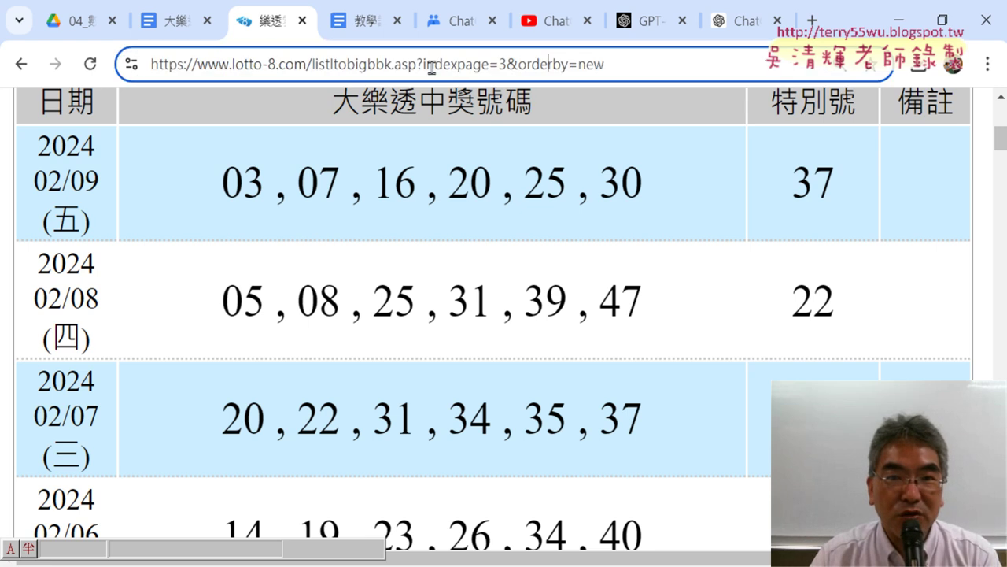
pyautogui.doubleClick(502, 65)
pyautogui.write('1')
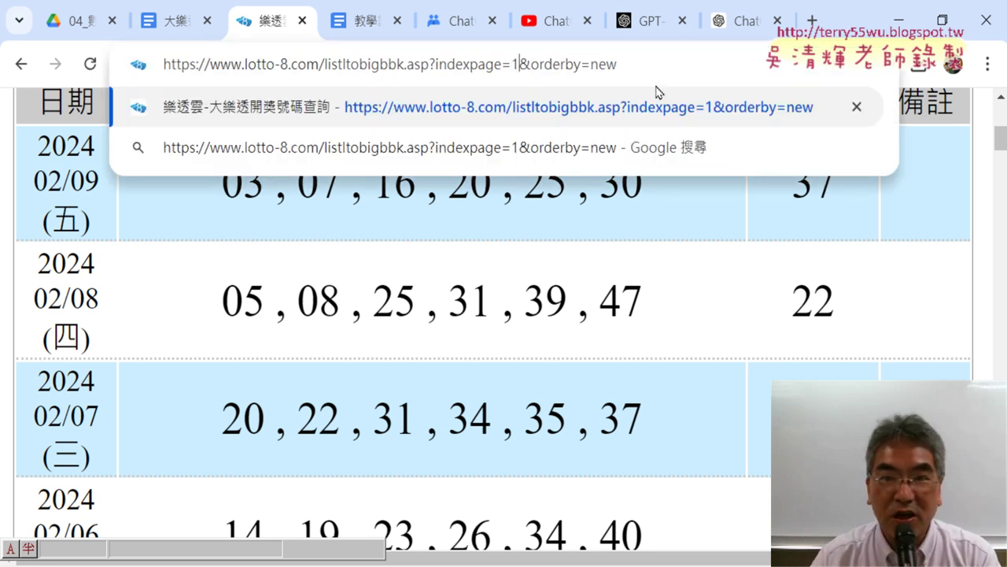
pyautogui.moveTo(634, 65); pyautogui.dragTo(54, 61)
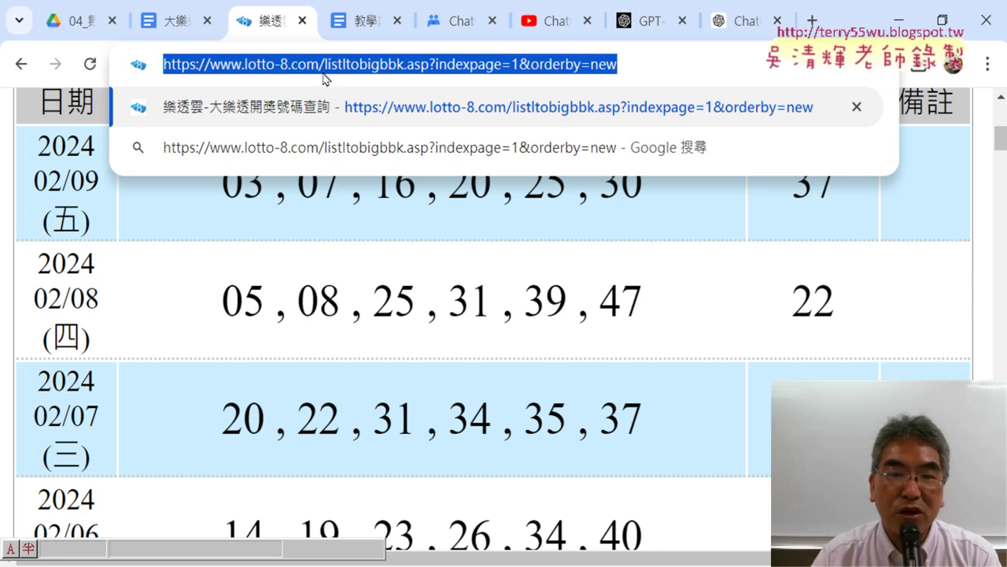
pyautogui.click(459, 67)
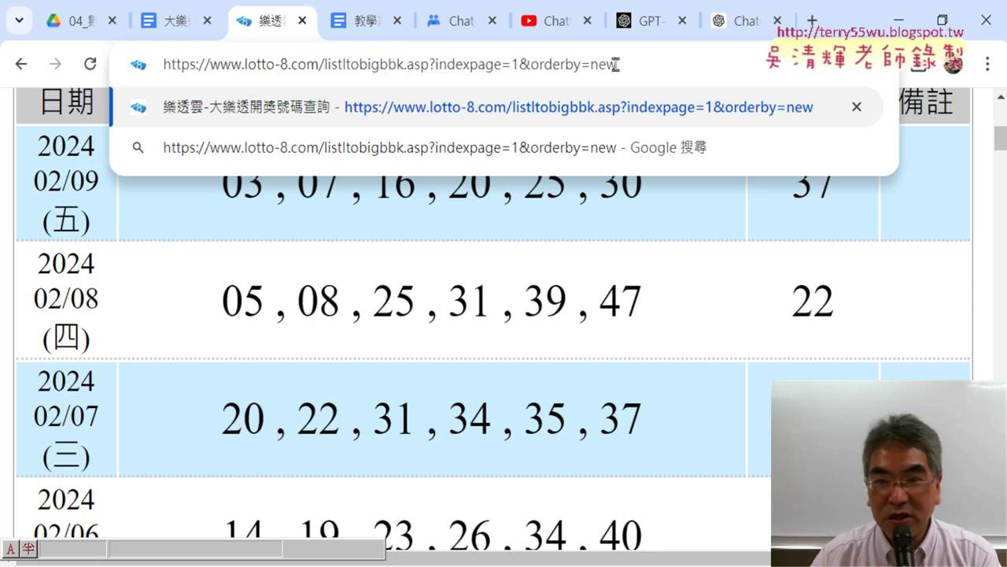
pyautogui.press('Return')
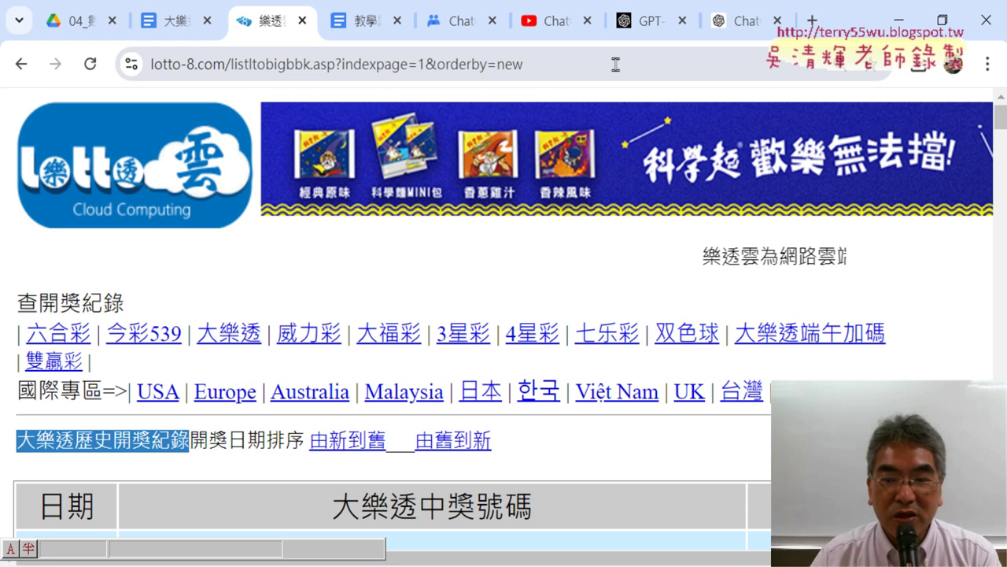
pyautogui.scroll(-5, 546, 231)
pyautogui.scroll(2, 548, 233)
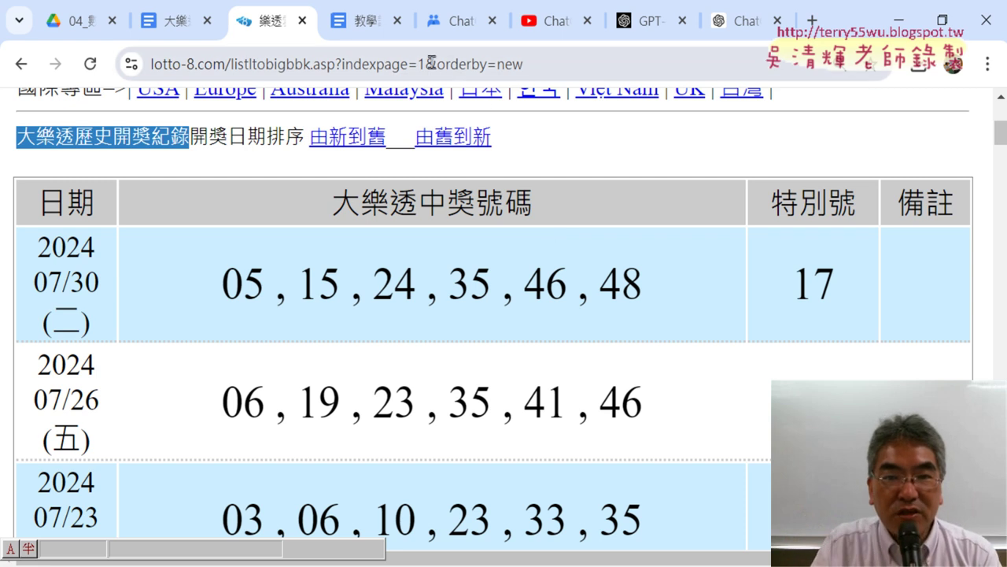
# - Select the page number 1 in the results page address again
pyautogui.click(508, 66)
pyautogui.click(508, 66)
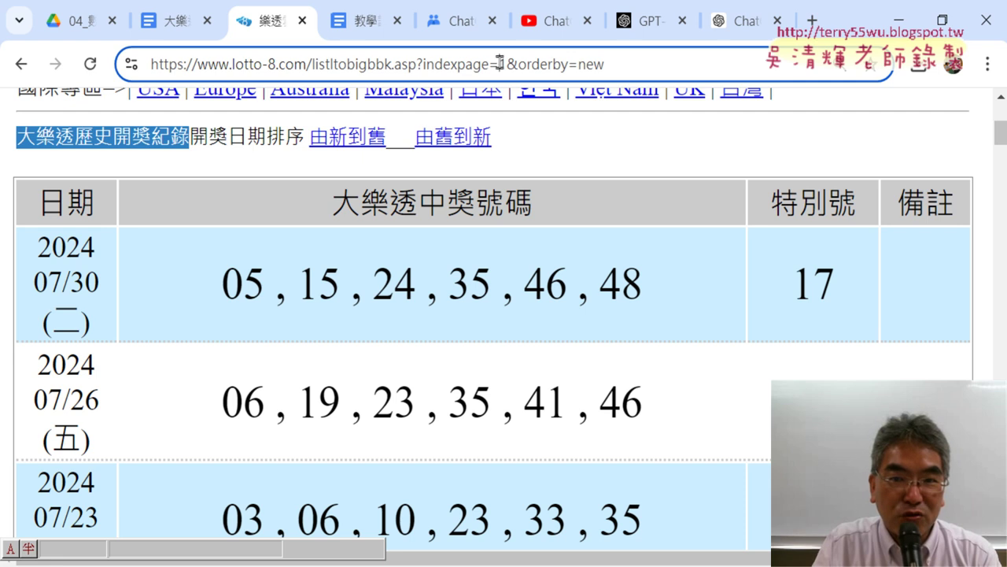
pyautogui.doubleClick(504, 66)
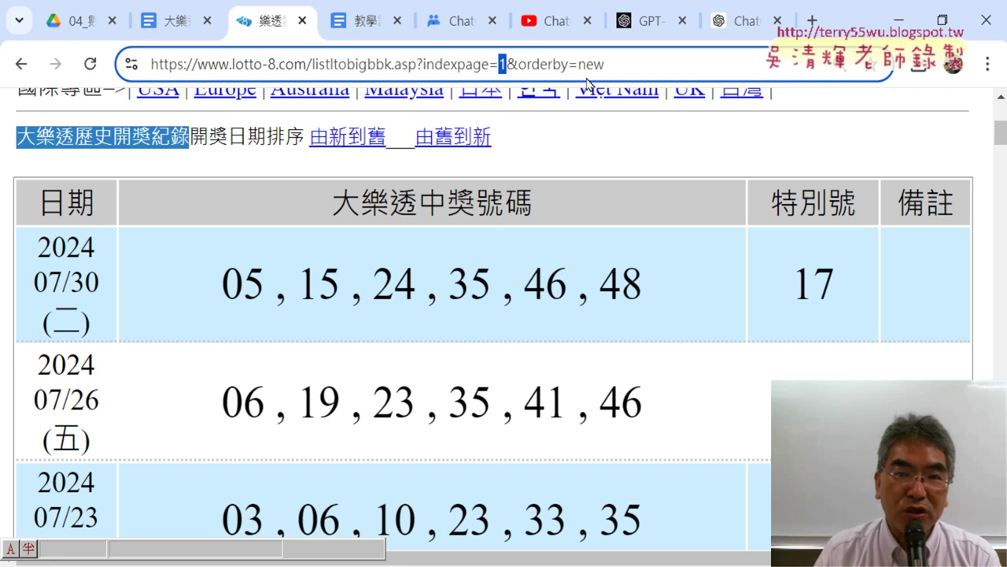
# - Follow the ChatGPT share link near the top of 大樂透歷史資料下載.docx into a new tab
pyautogui.click(168, 20)
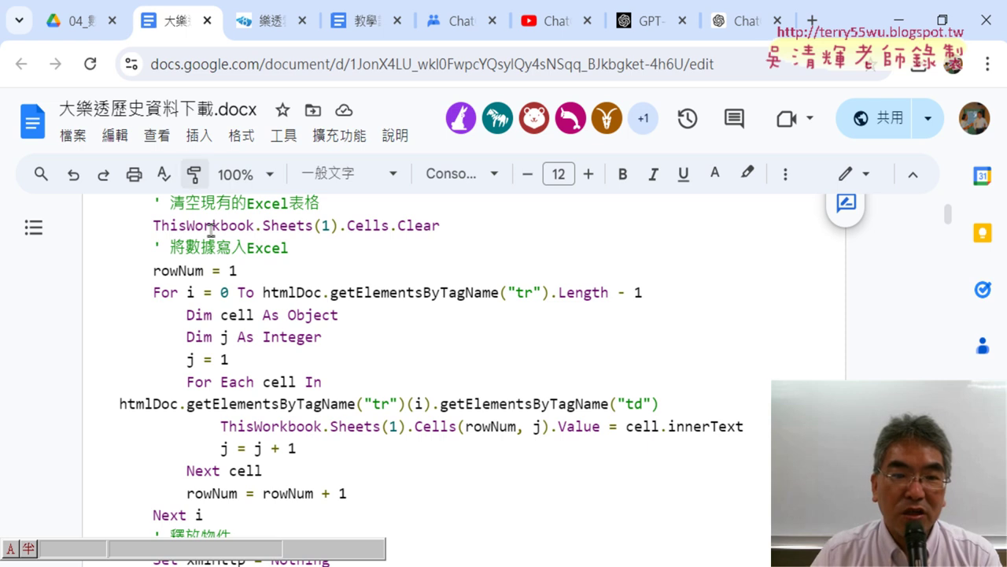
pyautogui.scroll(3, 308, 360)
pyautogui.scroll(2, 316, 347)
pyautogui.scroll(1, 316, 347)
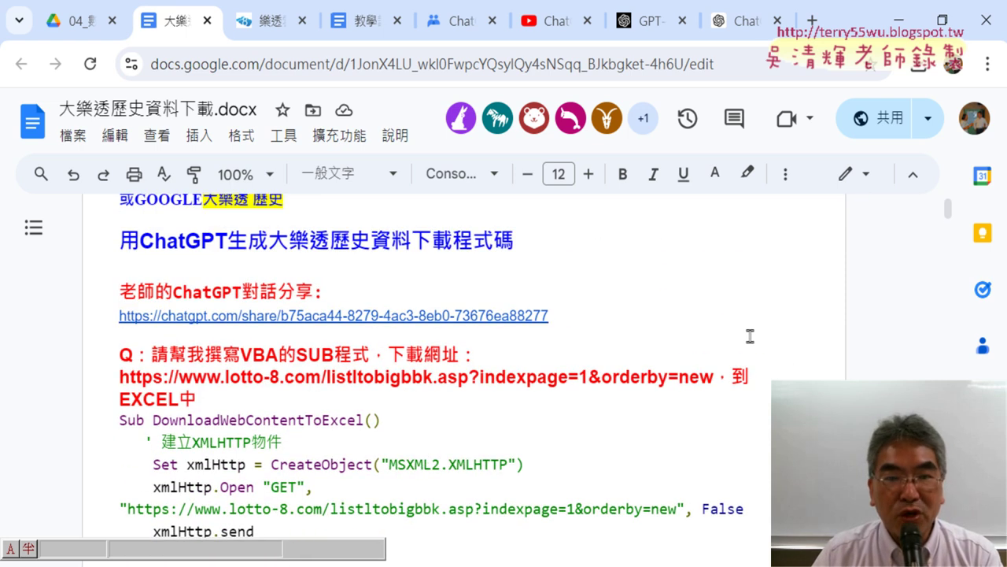
pyautogui.click(298, 315)
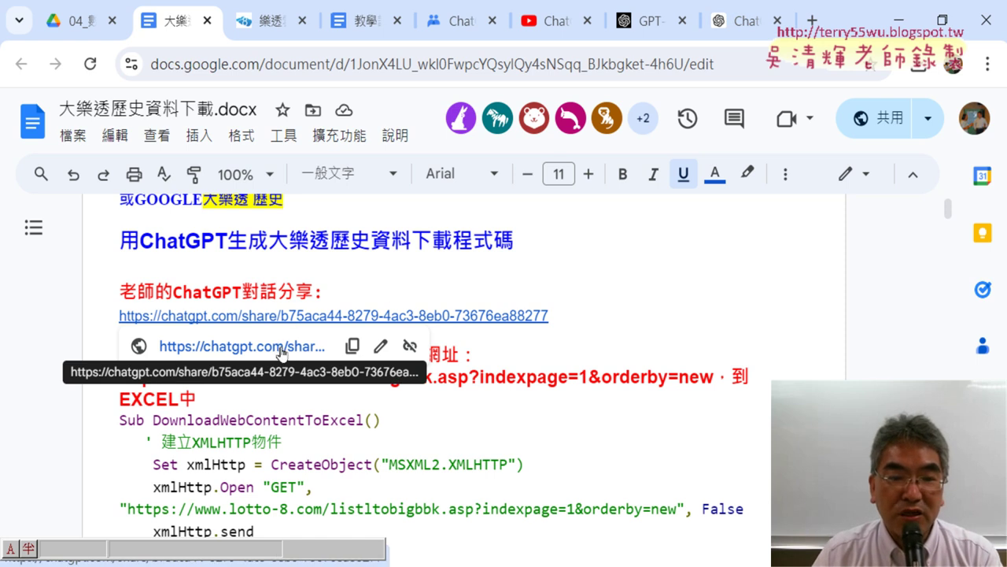
pyautogui.click(279, 350)
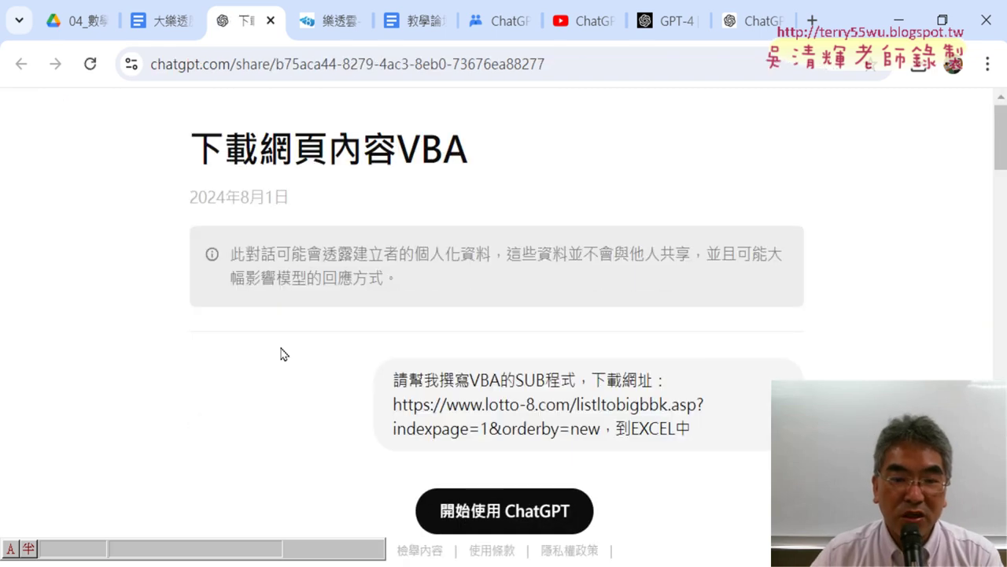
# - Scroll through ChatGPT's XMLHTTP/HTMLDocument answer and its DownloadWebContentToExcel code sample
pyautogui.scroll(-5, 288, 353)
pyautogui.scroll(1, 347, 285)
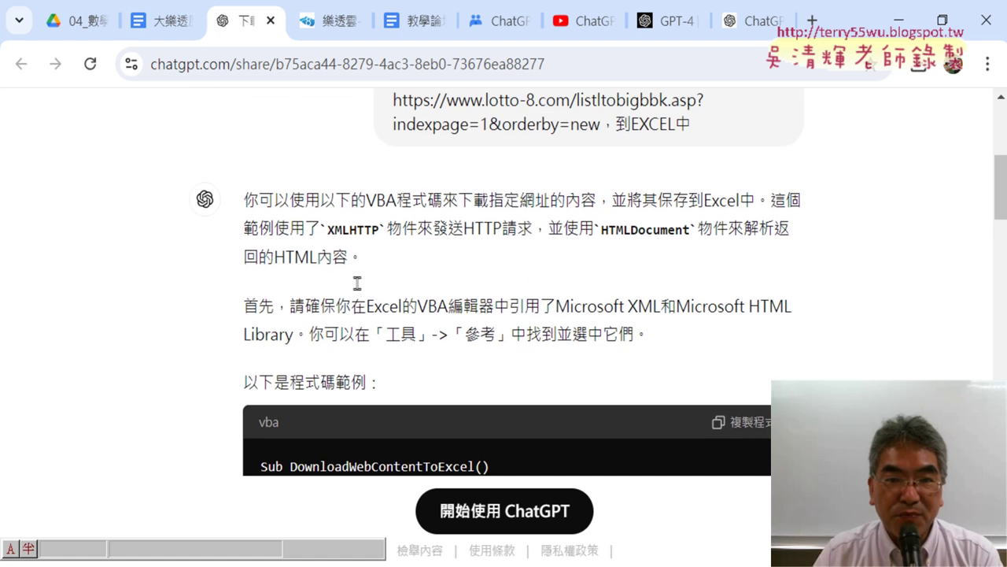
pyautogui.scroll(-1, 370, 258)
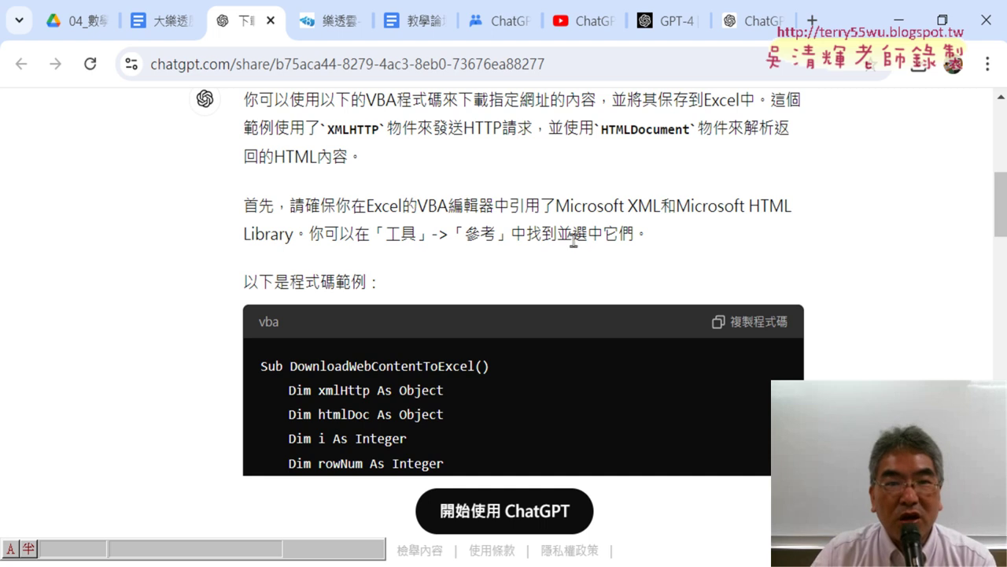
pyautogui.scroll(1, 538, 223)
pyautogui.scroll(-3, 535, 223)
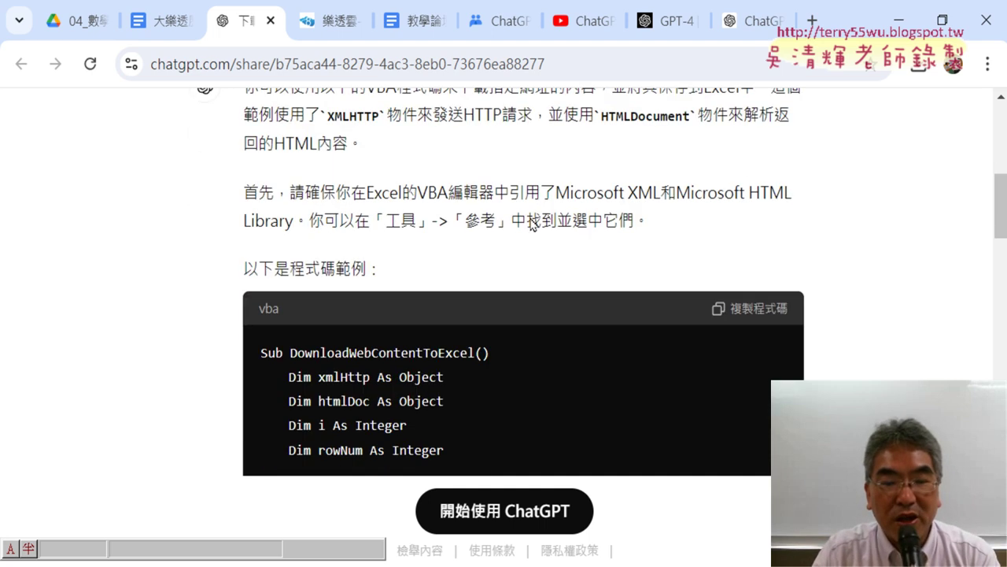
# - Select the Sub DownloadWebContentToExcel declaration line in the Google Doc's saved code
pyautogui.click(164, 23)
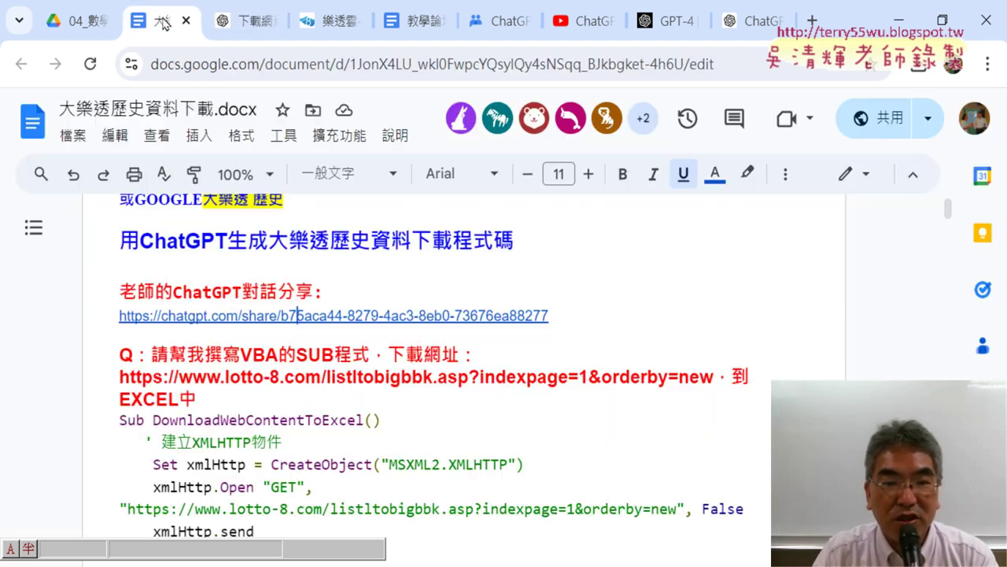
pyautogui.scroll(-1, 359, 265)
pyautogui.moveTo(119, 319)
pyautogui.mouseDown()
pyautogui.moveTo(320, 325)
pyautogui.moveTo(405, 386)
pyautogui.mouseUp()
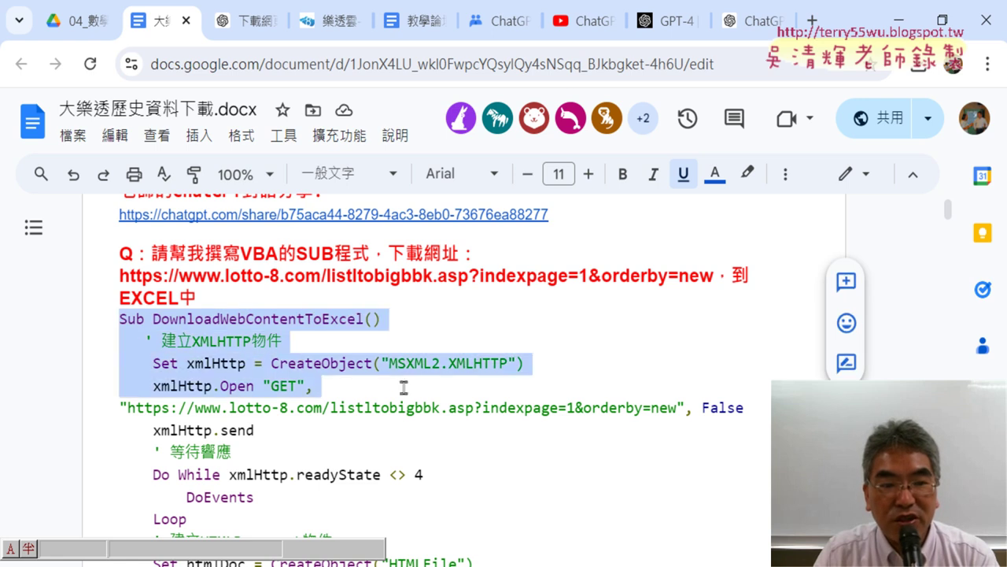
pyautogui.scroll(-1, 333, 373)
pyautogui.click(115, 218)
pyautogui.moveTo(115, 218); pyautogui.dragTo(280, 218)
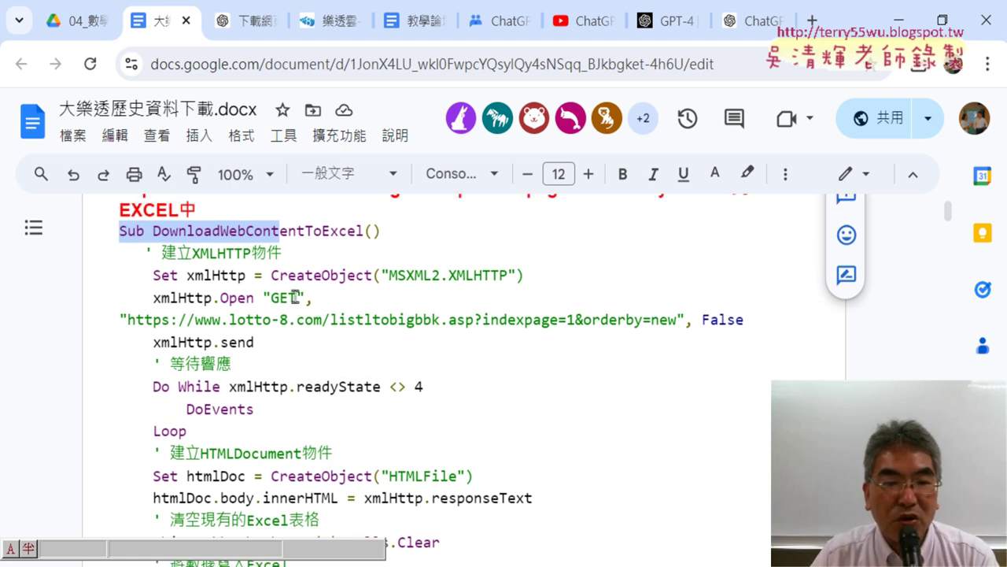
# - Return to the top of the notes and reopen the shared ChatGPT conversation via its link
pyautogui.scroll(4, 288, 294)
pyautogui.click(297, 415)
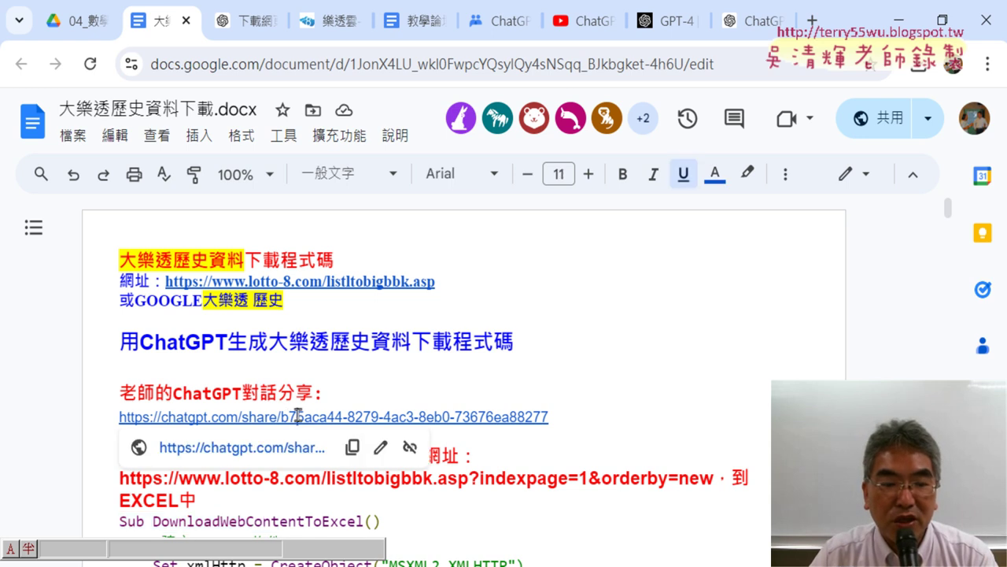
pyautogui.click(248, 17)
# - Highlight the request and the 下載網址： part of the ChatGPT prompt
pyautogui.scroll(2, 416, 229)
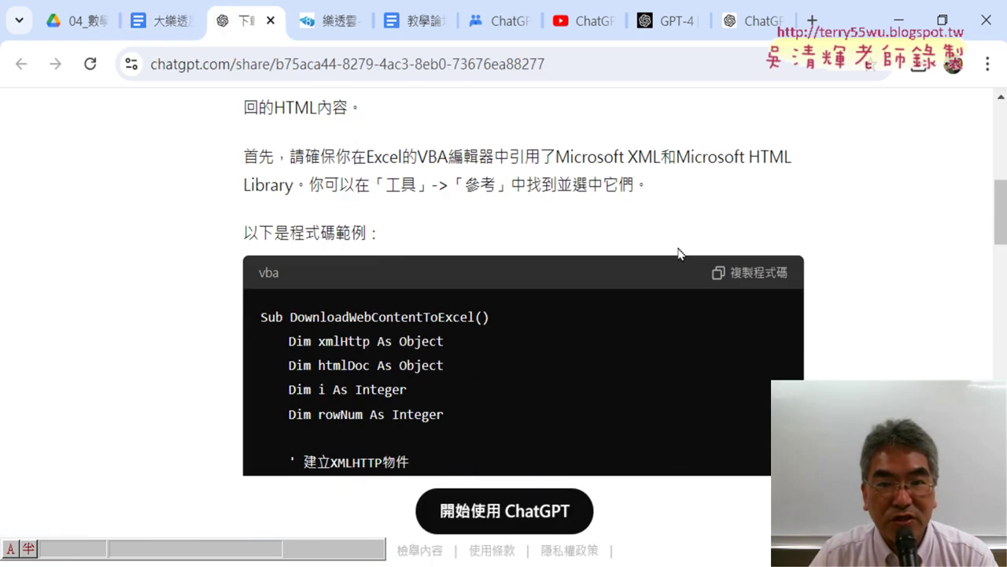
pyautogui.scroll(2, 415, 229)
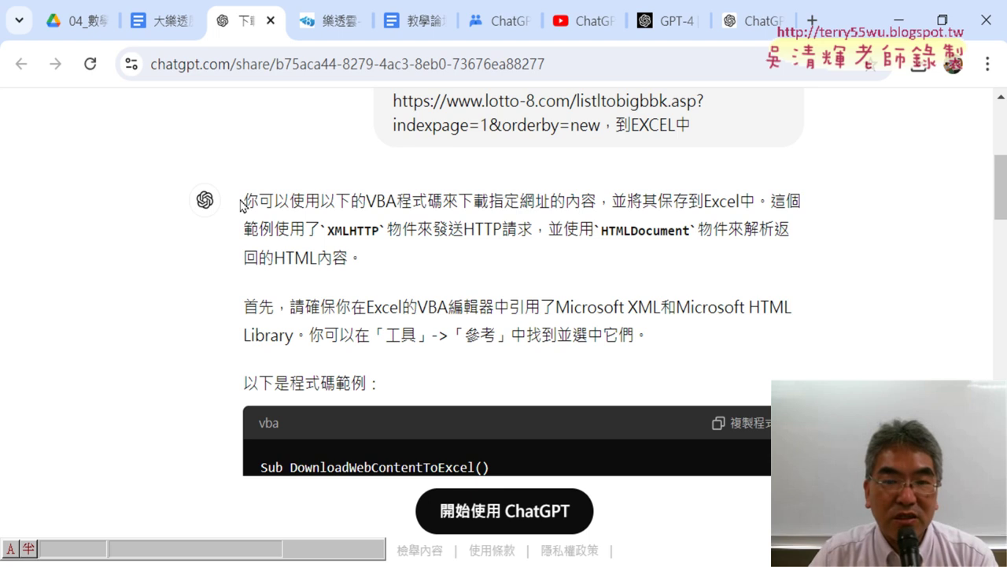
pyautogui.scroll(3, 282, 198)
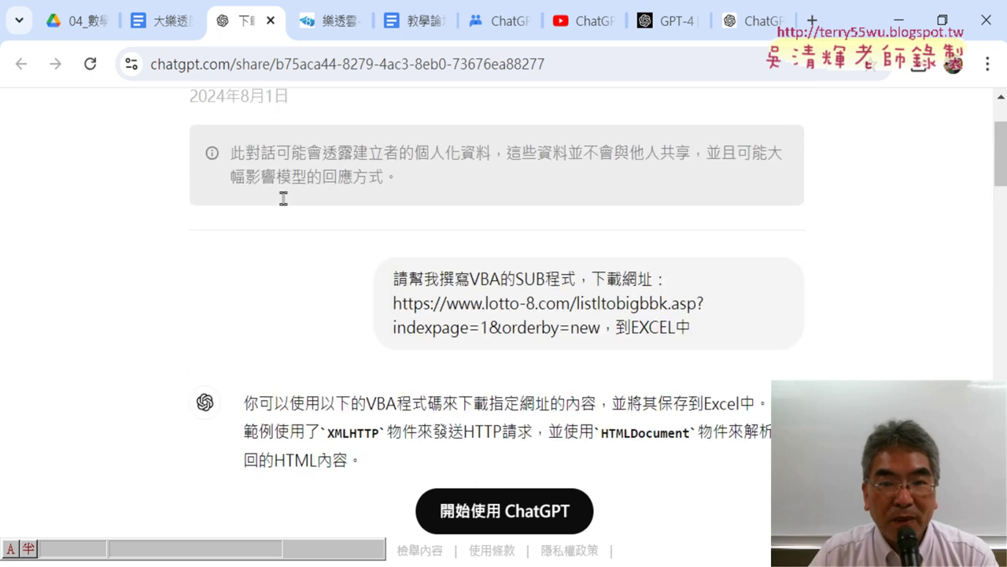
pyautogui.moveTo(393, 278); pyautogui.dragTo(586, 285)
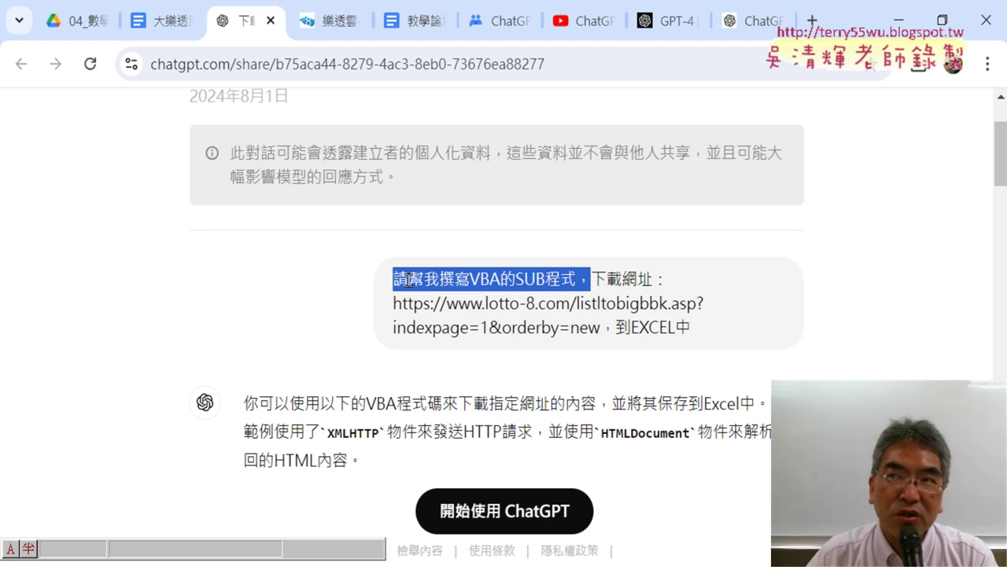
pyautogui.click(644, 290)
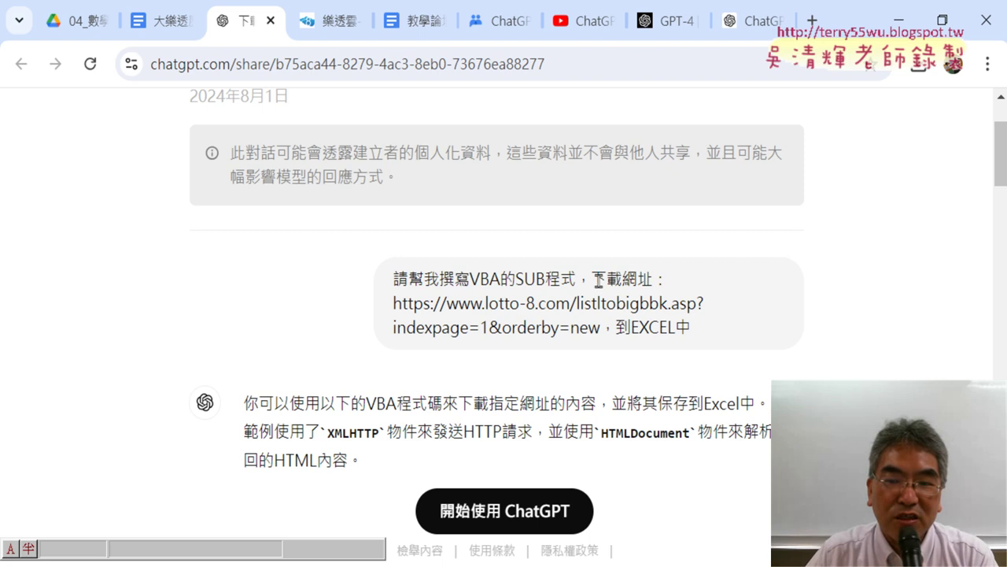
pyautogui.moveTo(594, 279); pyautogui.dragTo(676, 293)
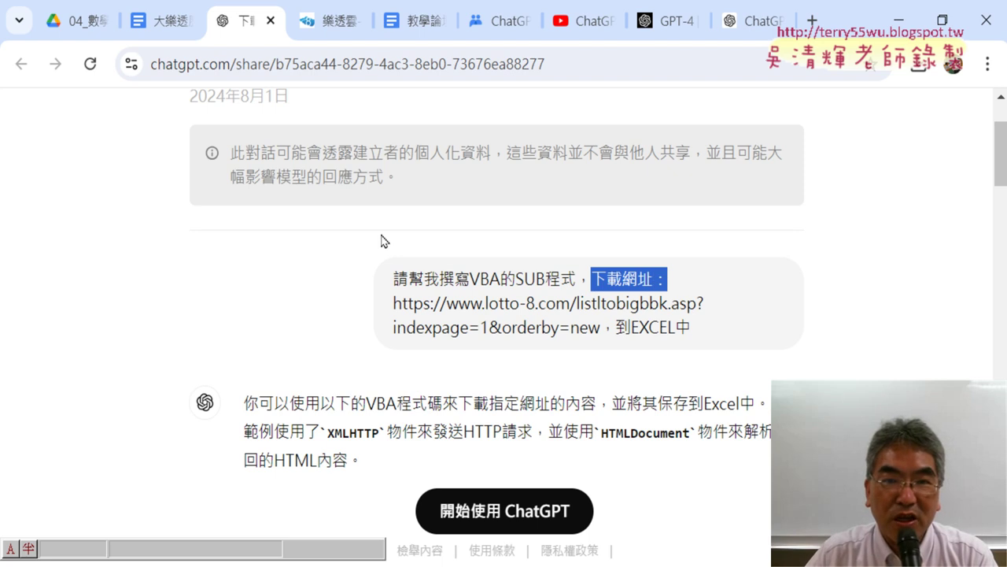
# - Select the full lotto-8 results page address ending indexpage=1&orderby=new
pyautogui.click(333, 22)
pyautogui.click(433, 64)
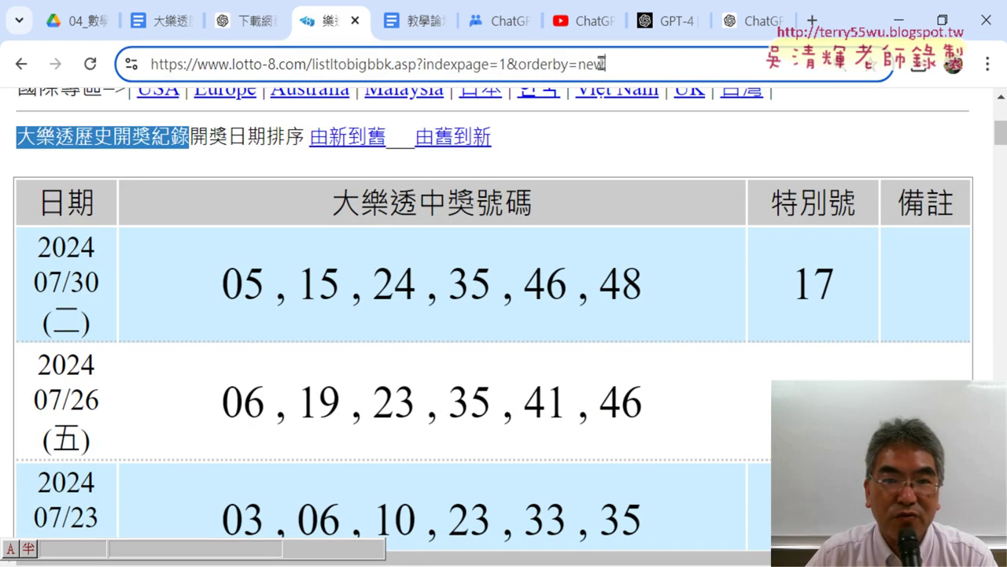
pyautogui.moveTo(602, 63); pyautogui.dragTo(88, 60)
# - Highlight the 下載網址 label, the lotto-8 results URL and 到EXCEL中 in the prompt
pyautogui.click(250, 15)
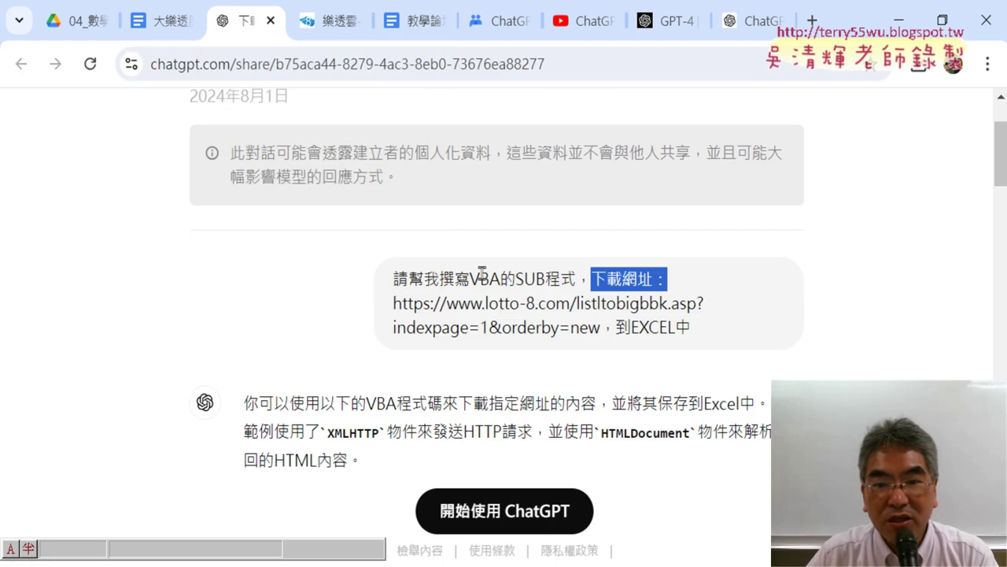
pyautogui.moveTo(630, 280)
pyautogui.mouseDown()
pyautogui.moveTo(539, 309)
pyautogui.moveTo(505, 307)
pyautogui.mouseUp()
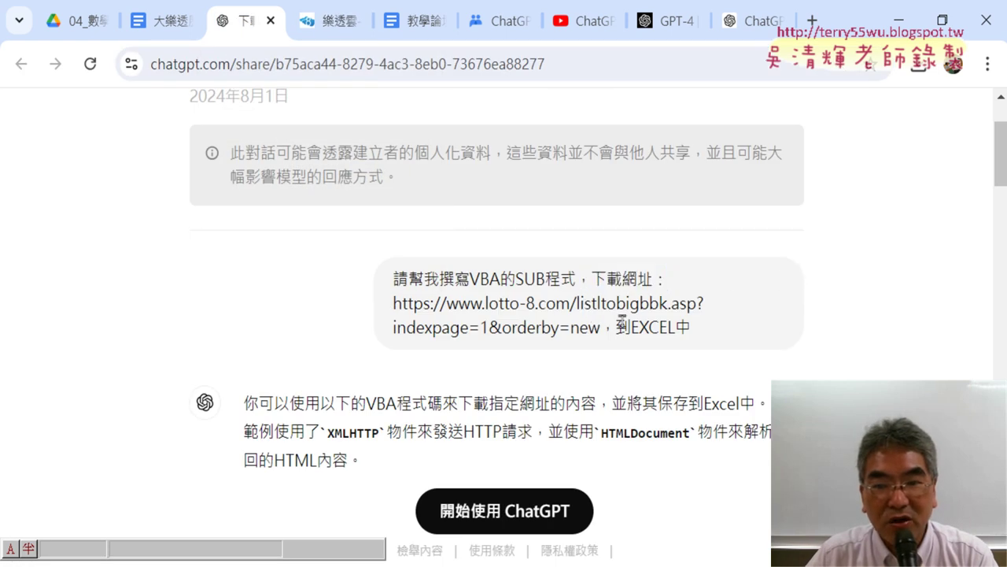
pyautogui.moveTo(601, 329); pyautogui.dragTo(392, 305)
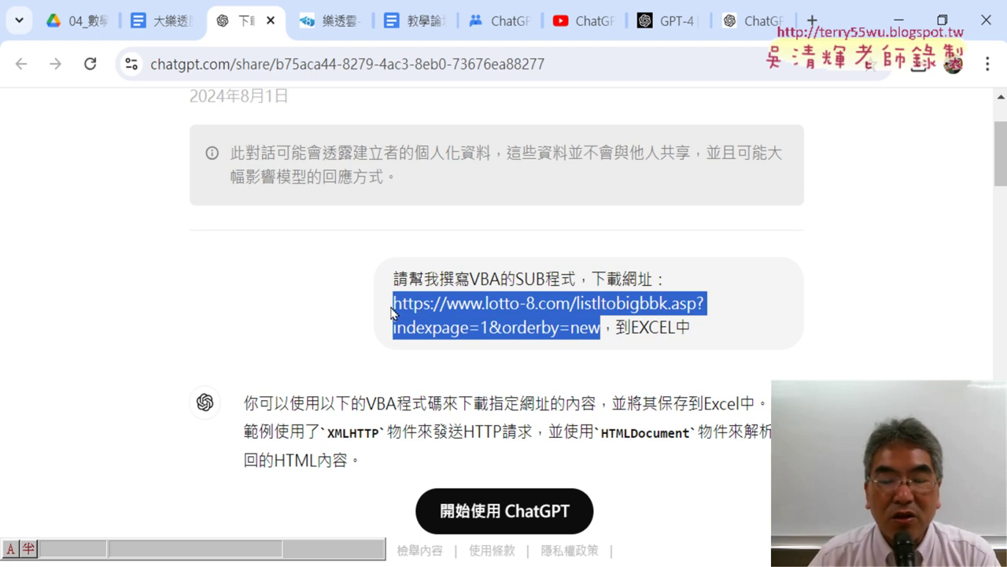
pyautogui.moveTo(617, 327); pyautogui.dragTo(697, 337)
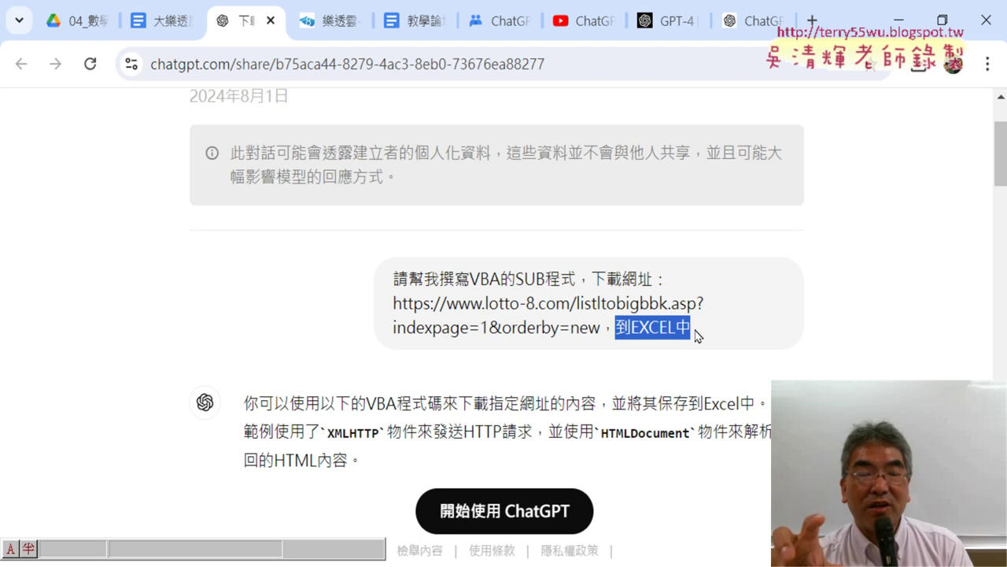
pyautogui.click(317, 22)
# - Start saving the results page with 另存新檔, then cancel the Save As dialog without saving
pyautogui.scroll(5, 94, 152)
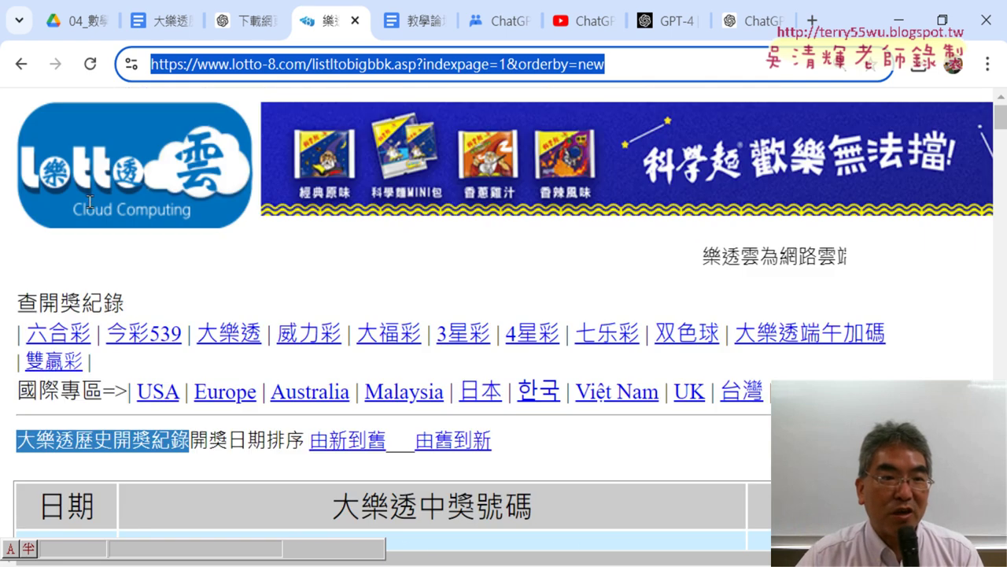
pyautogui.rightClick(114, 97)
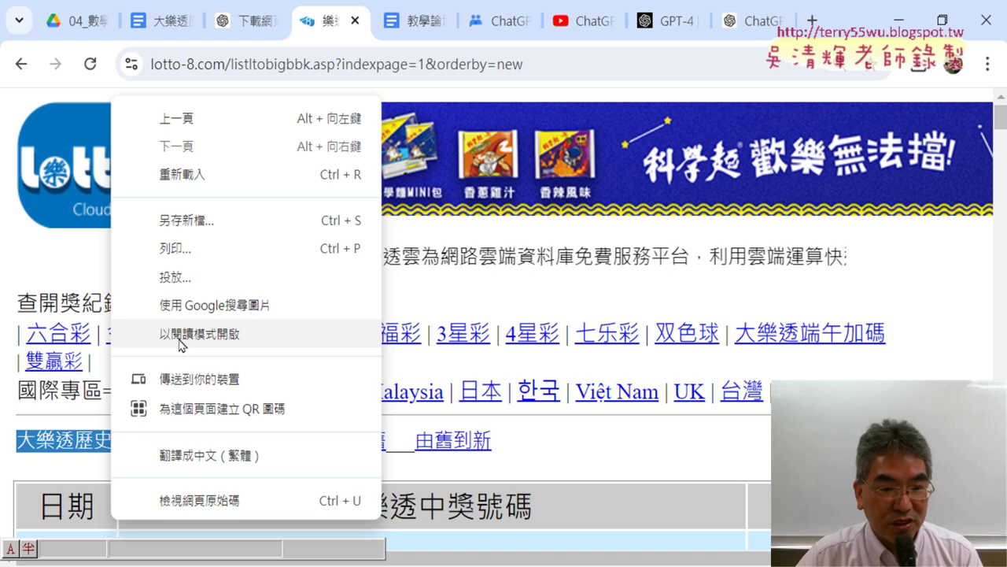
pyautogui.click(187, 222)
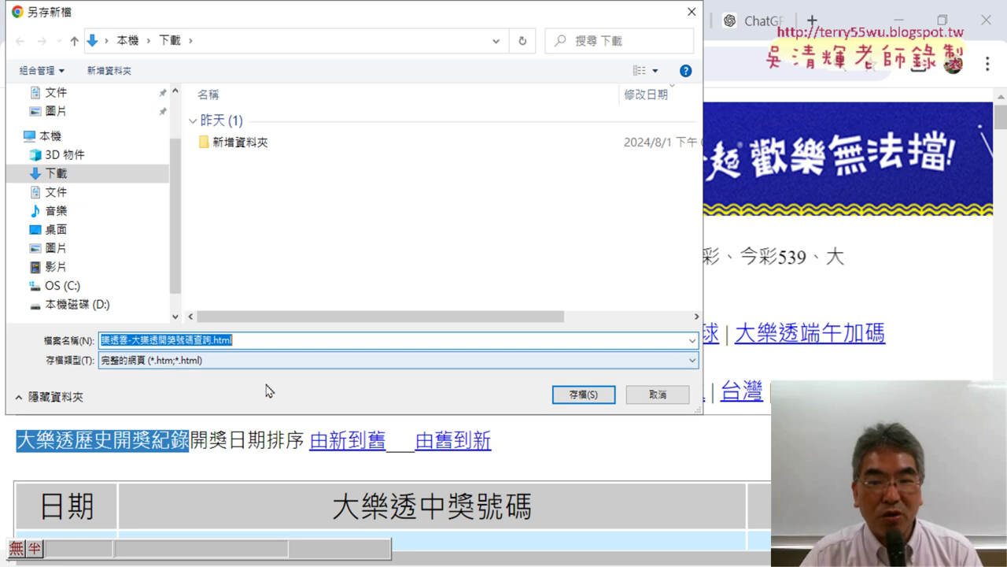
pyautogui.click(657, 394)
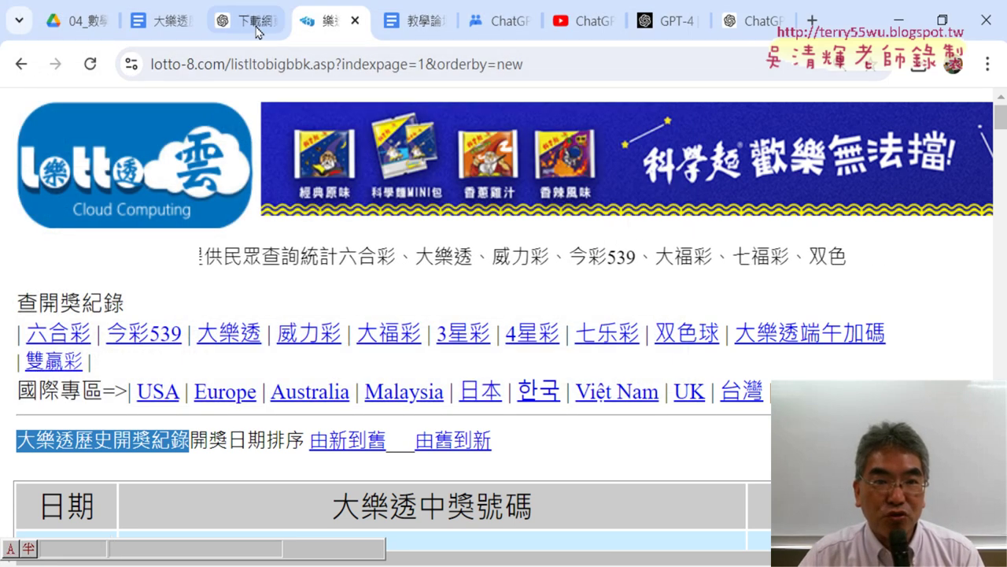
# - Return to the ChatGPT conversation and scroll down to its DownloadWebContentToExcel VBA reply
pyautogui.click(244, 24)
pyautogui.scroll(-1, 564, 285)
pyautogui.moveTo(601, 226); pyautogui.dragTo(696, 233)
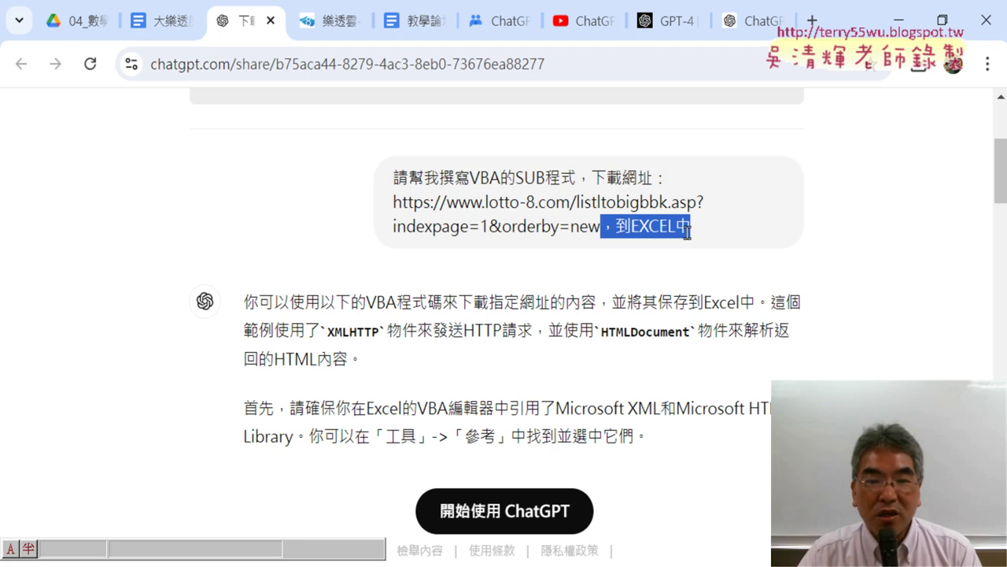
pyautogui.scroll(-1, 555, 224)
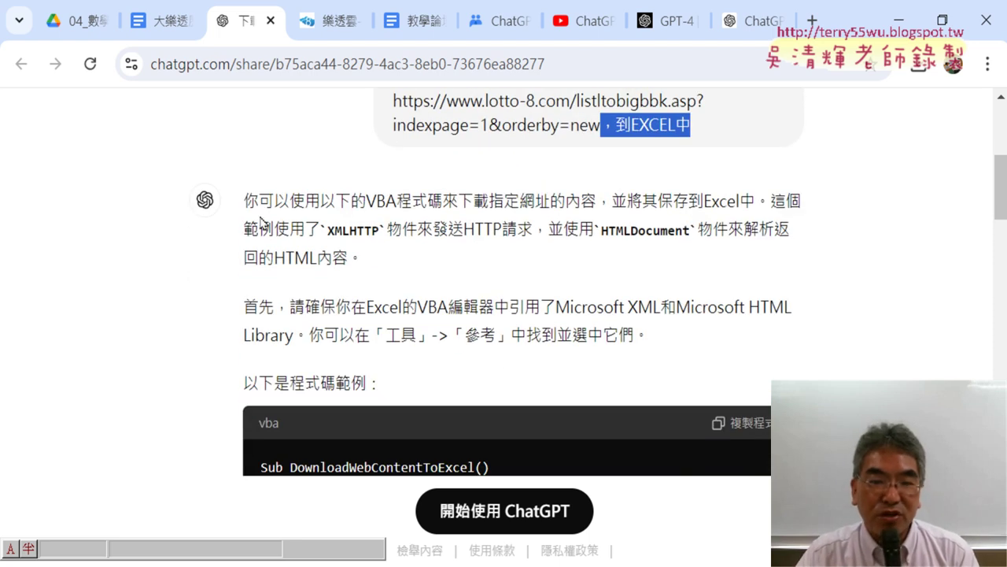
# - Scroll to ChatGPT's VBA code, then highlight the opening Sub line in the Google Doc's copy
pyautogui.scroll(-3, 493, 300)
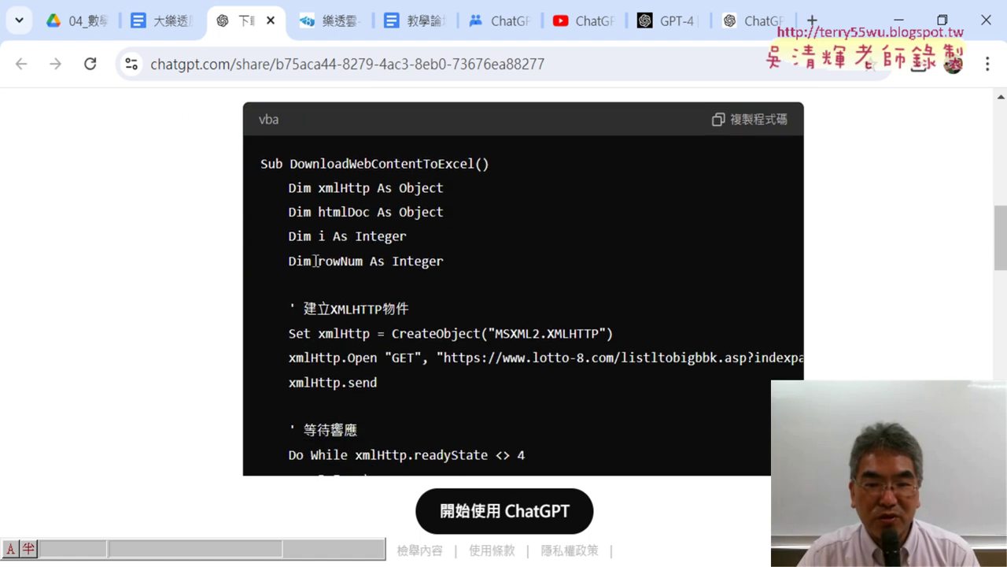
pyautogui.scroll(-1, 176, 262)
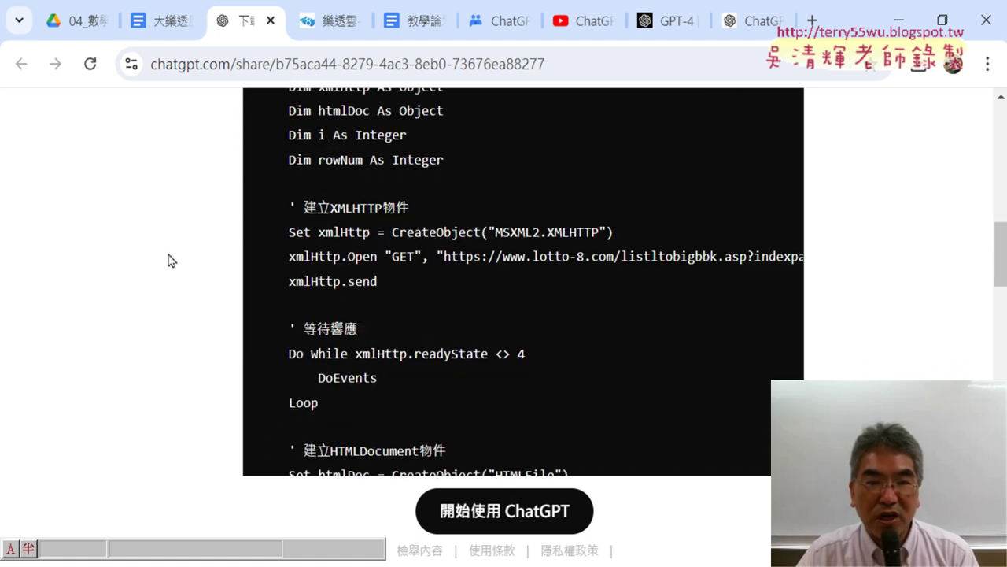
pyautogui.click(145, 20)
pyautogui.scroll(-2, 202, 355)
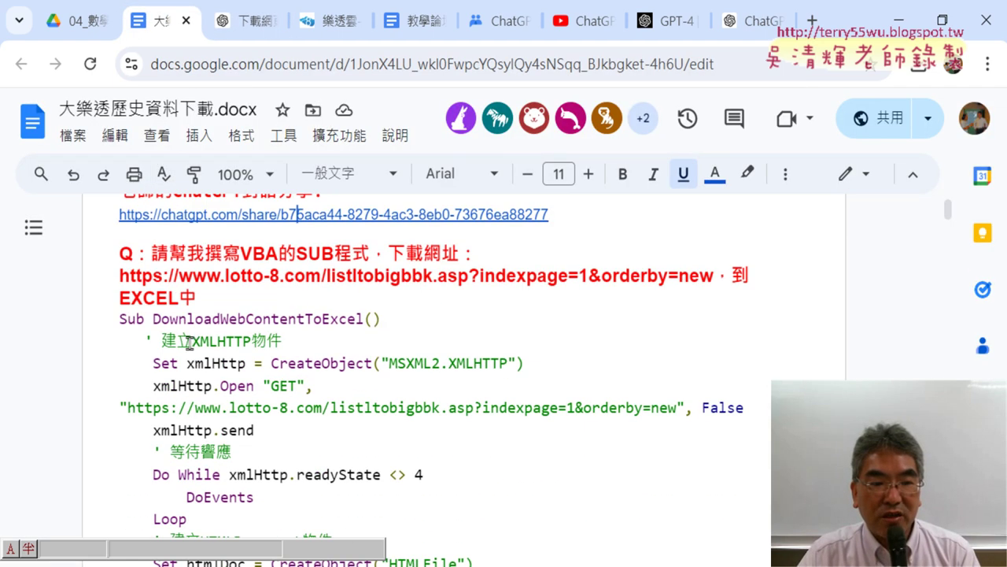
pyautogui.click(120, 318)
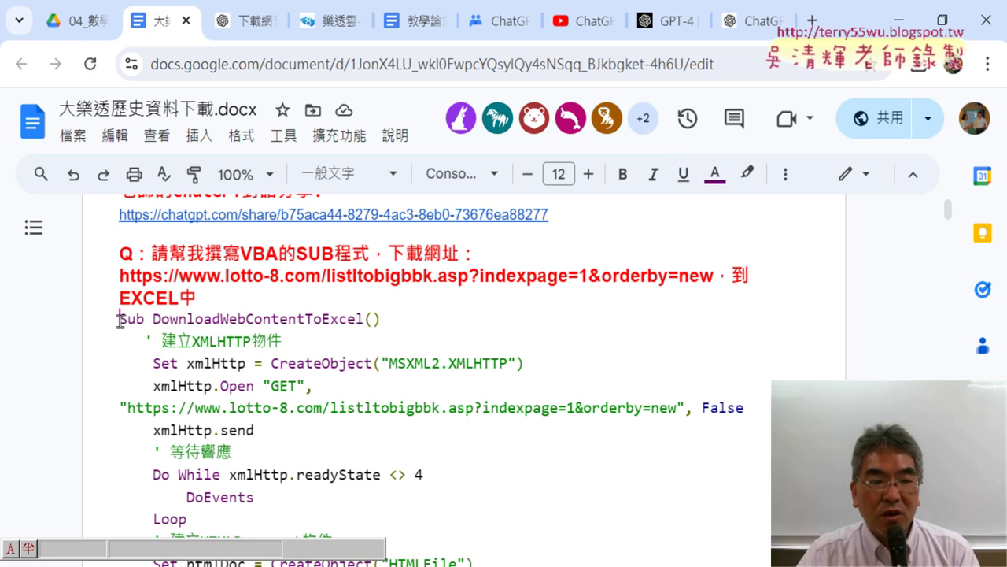
pyautogui.moveTo(118, 321); pyautogui.dragTo(245, 337)
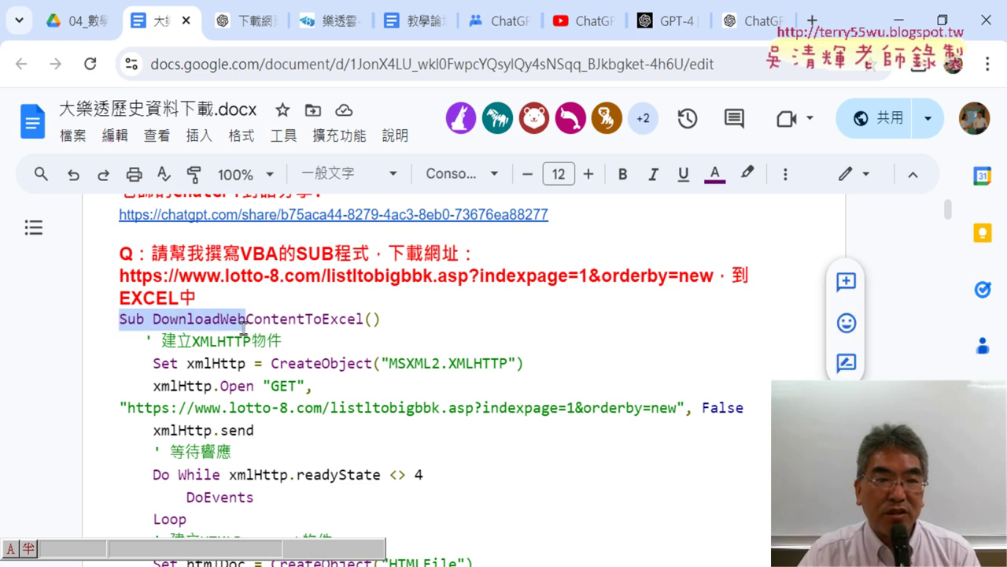
# - Highlight the four Dim declarations in ChatGPT's code that the Doc's copy omits
pyautogui.click(246, 22)
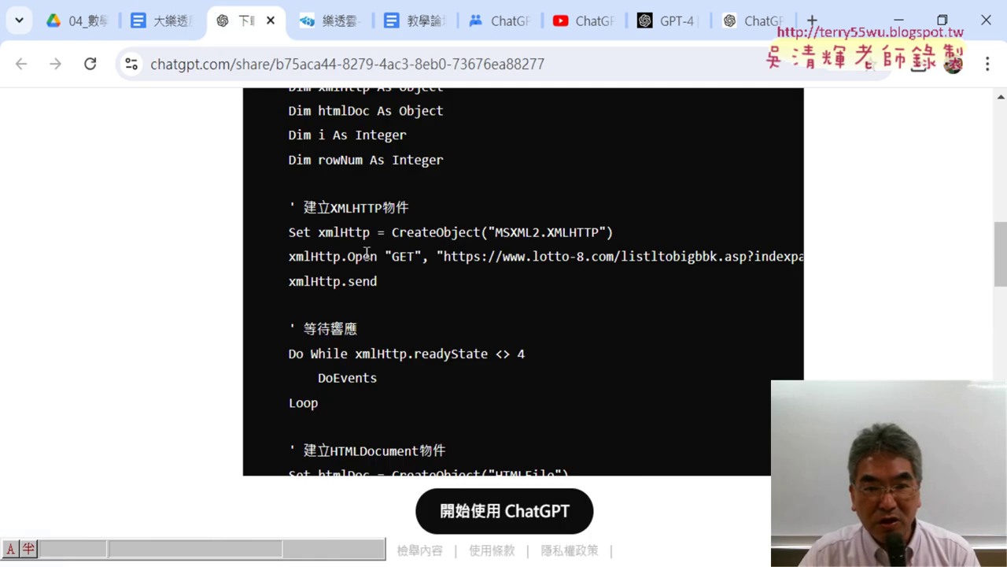
pyautogui.scroll(2, 300, 200)
pyautogui.moveTo(259, 183); pyautogui.dragTo(443, 265)
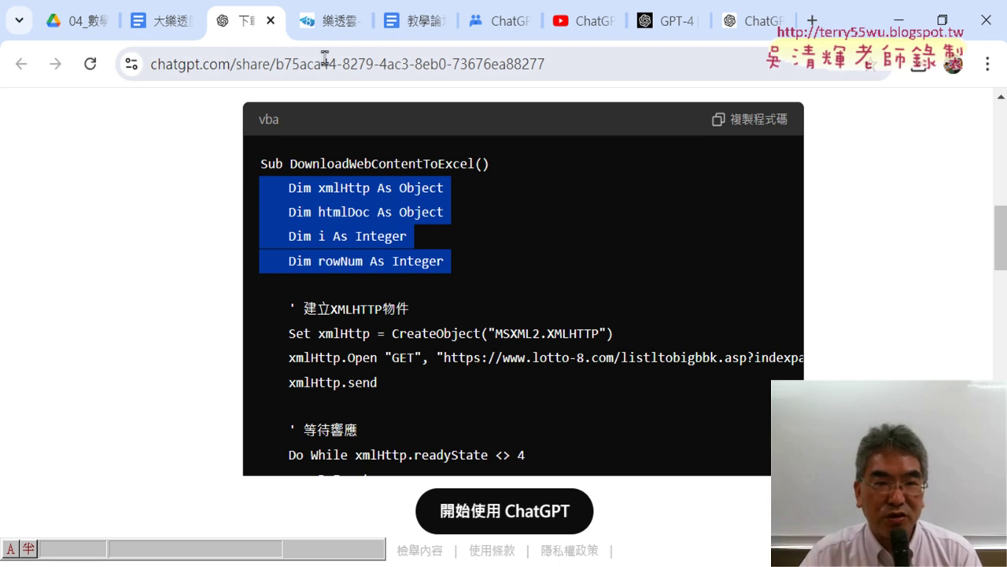
pyautogui.click(165, 21)
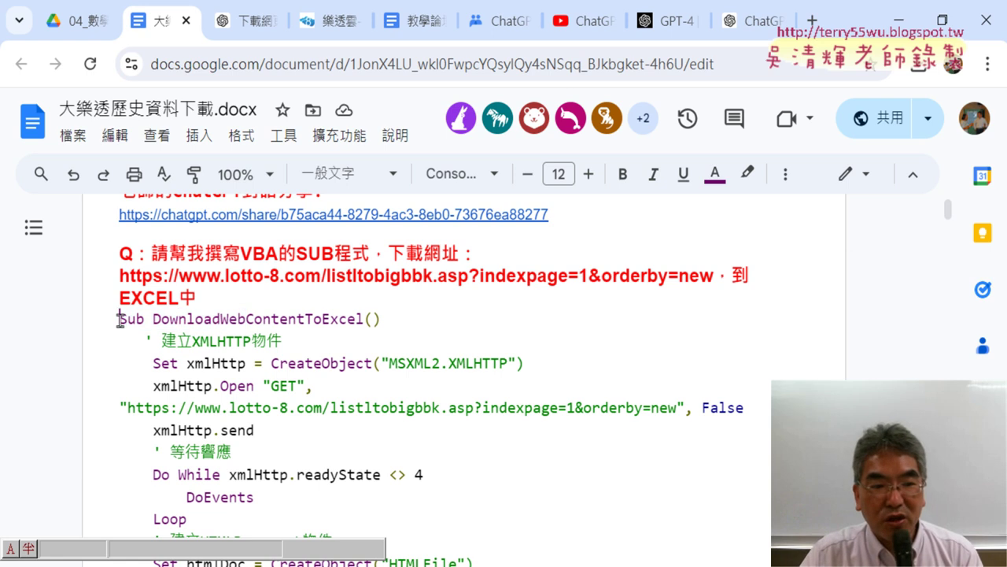
# - Copy the macro from Sub to End Sub, then show the 開發人員 tab in workbook 活頁簿1
pyautogui.moveTo(118, 319)
pyautogui.mouseDown()
pyautogui.moveTo(334, 500)
pyautogui.moveTo(356, 533)
pyautogui.moveTo(360, 522)
pyautogui.mouseUp()
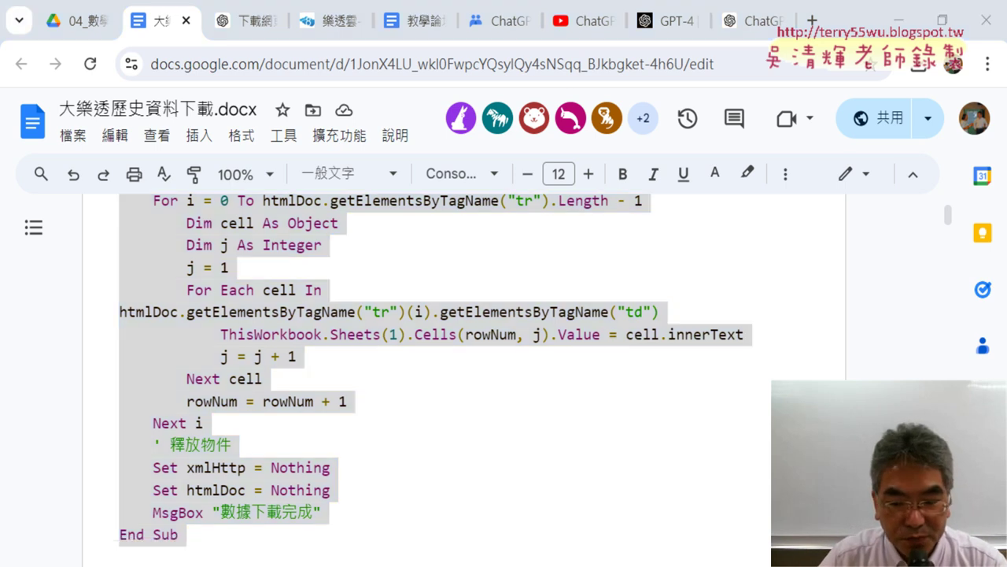
pyautogui.hotkey('alt', 'Tab')
pyautogui.click(429, 39)
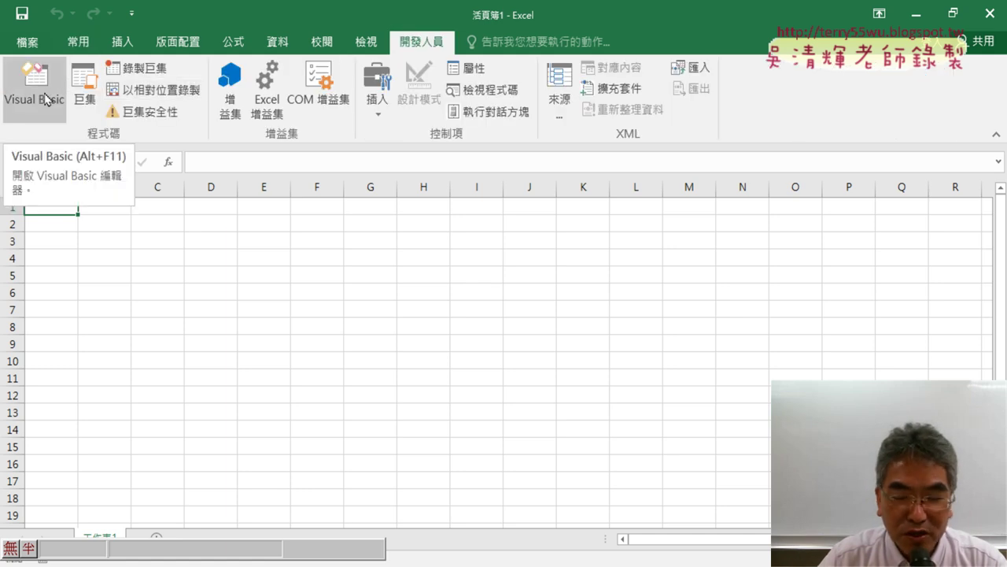
# - Open the Visual Basic editor and insert a new module under 工作表1 via 插入 > 模組
pyautogui.click(45, 99)
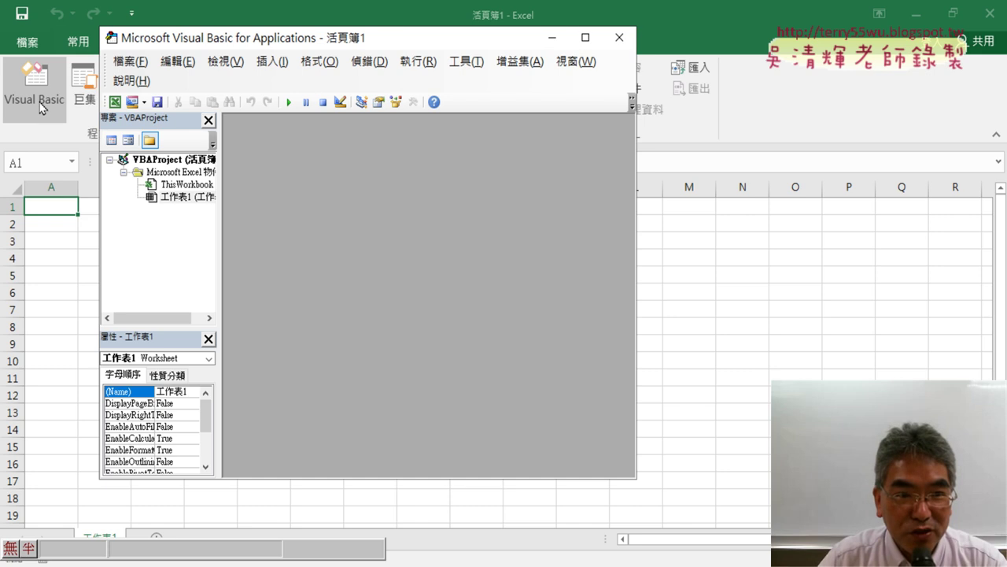
pyautogui.rightClick(190, 198)
pyautogui.moveTo(315, 270)
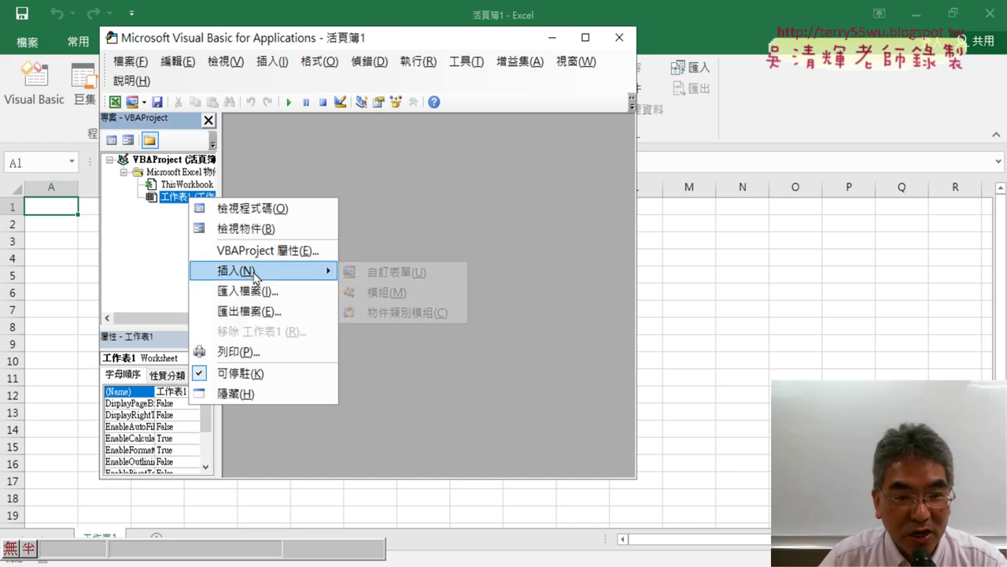
pyautogui.click(387, 299)
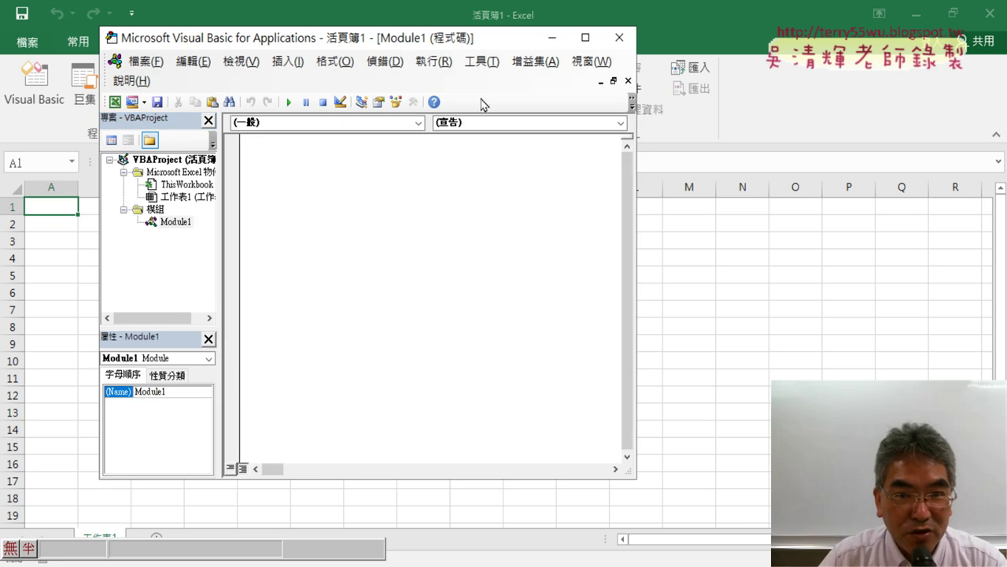
# - Paste the DownloadWebContentToExcel macro into Module1 and enlarge the editor to show it all
pyautogui.moveTo(458, 43); pyautogui.dragTo(670, 57)
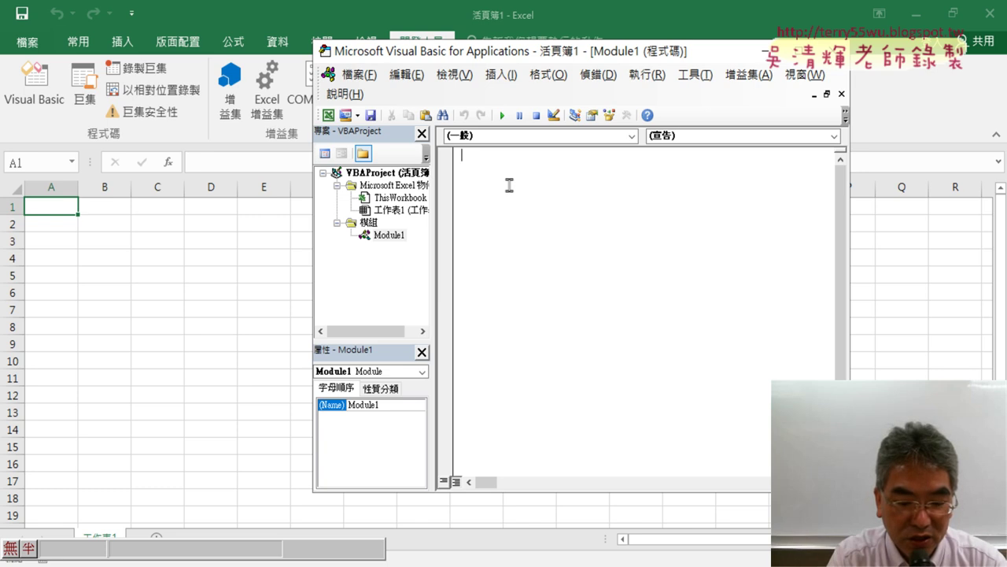
pyautogui.hotkey('ctrl', 'v')
pyautogui.scroll(2, 541, 233)
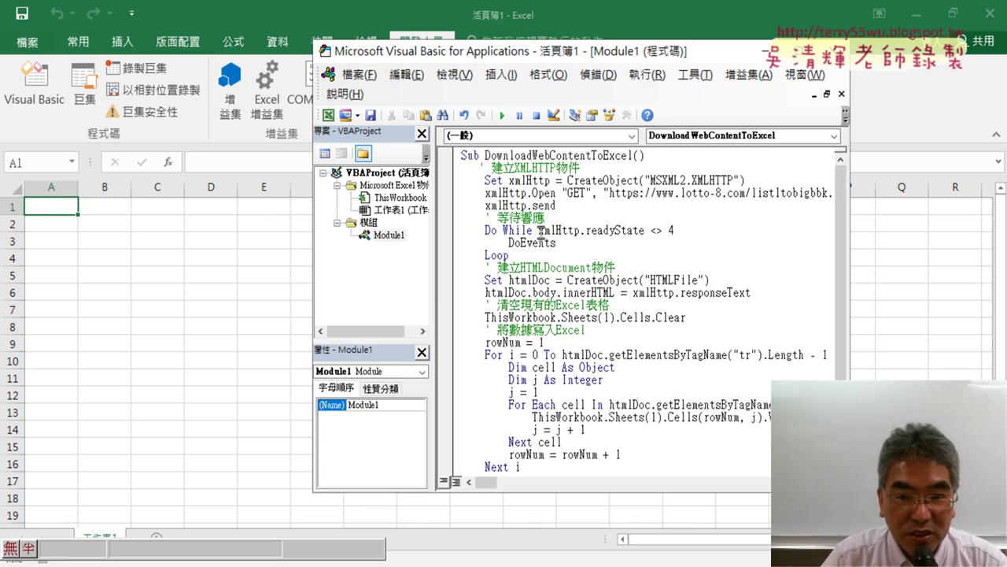
pyautogui.moveTo(615, 494); pyautogui.dragTo(615, 556)
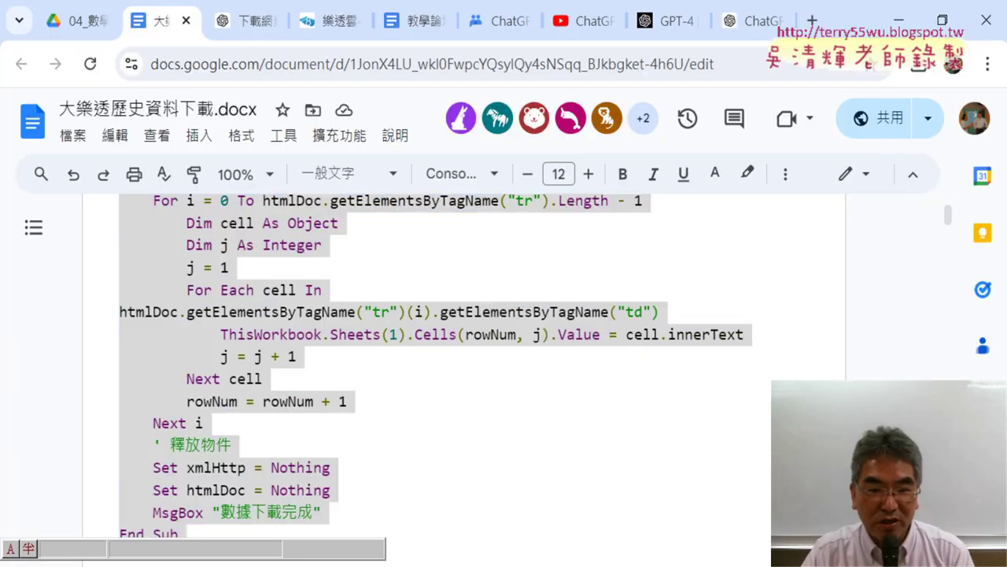
# - Return to the ChatGPT answer and clear the highlight on the Dim lines
pyautogui.scroll(2, 427, 385)
pyautogui.scroll(3, 362, 242)
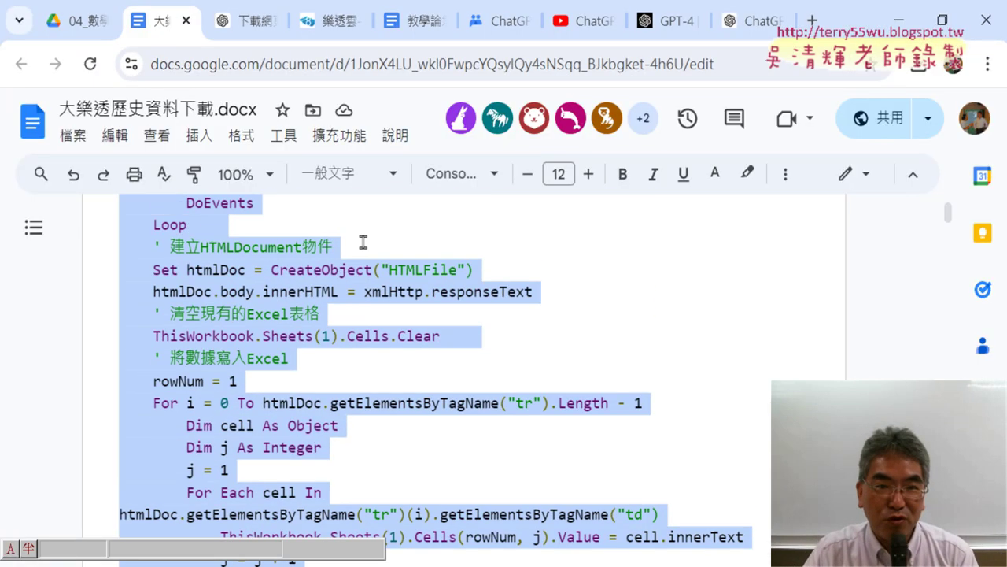
pyautogui.click(267, 20)
pyautogui.click(597, 247)
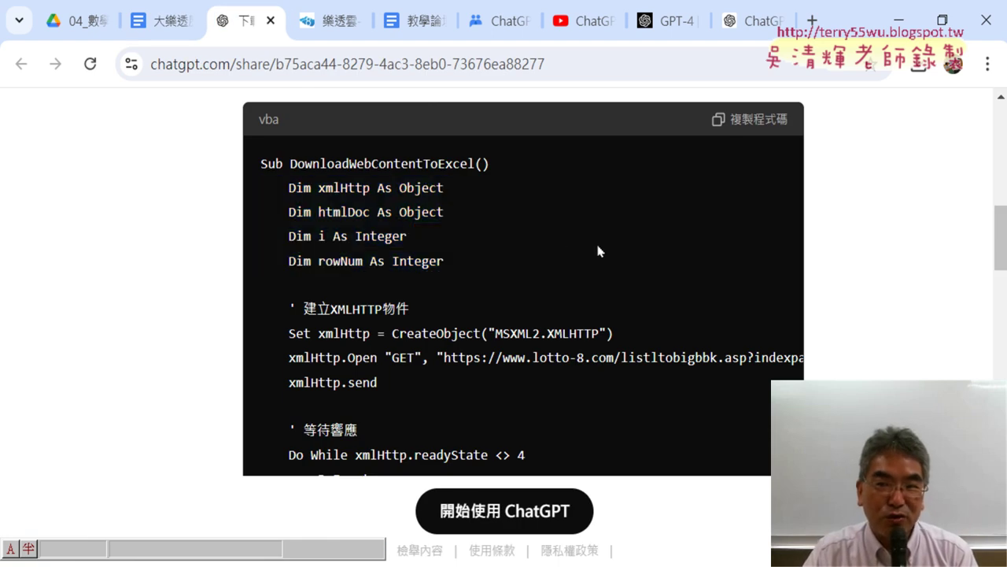
# - Highlight CreateObject and XMLHTTP in the request code, then switch to the lotto-8 Big Lotto page
pyautogui.scroll(-1, 542, 229)
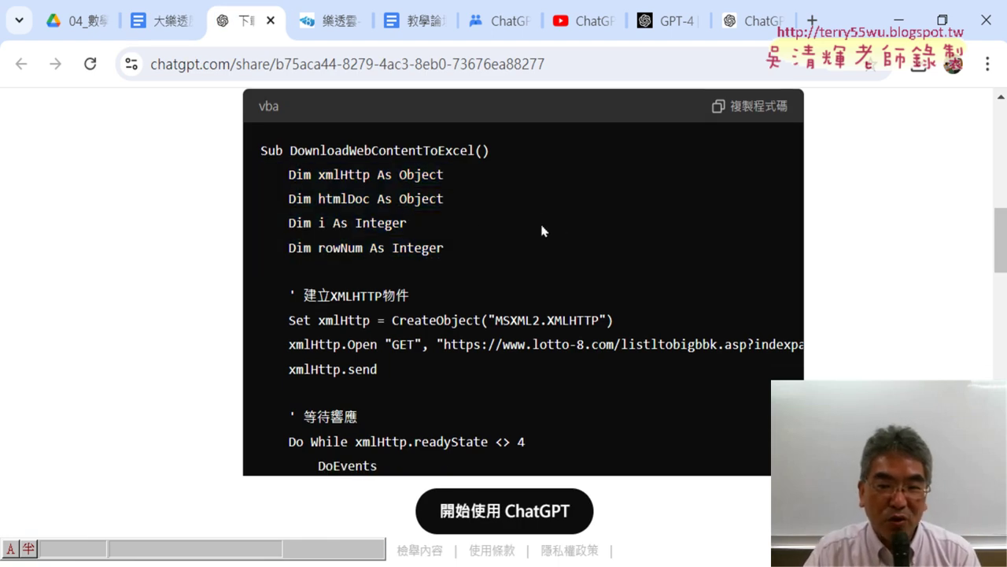
pyautogui.scroll(-1, 542, 229)
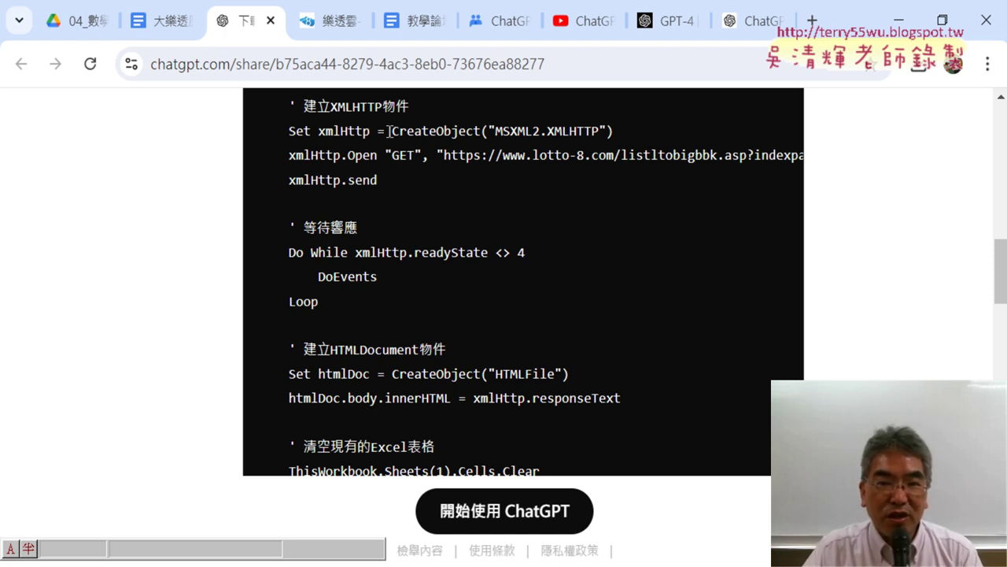
pyautogui.moveTo(392, 131); pyautogui.dragTo(480, 130)
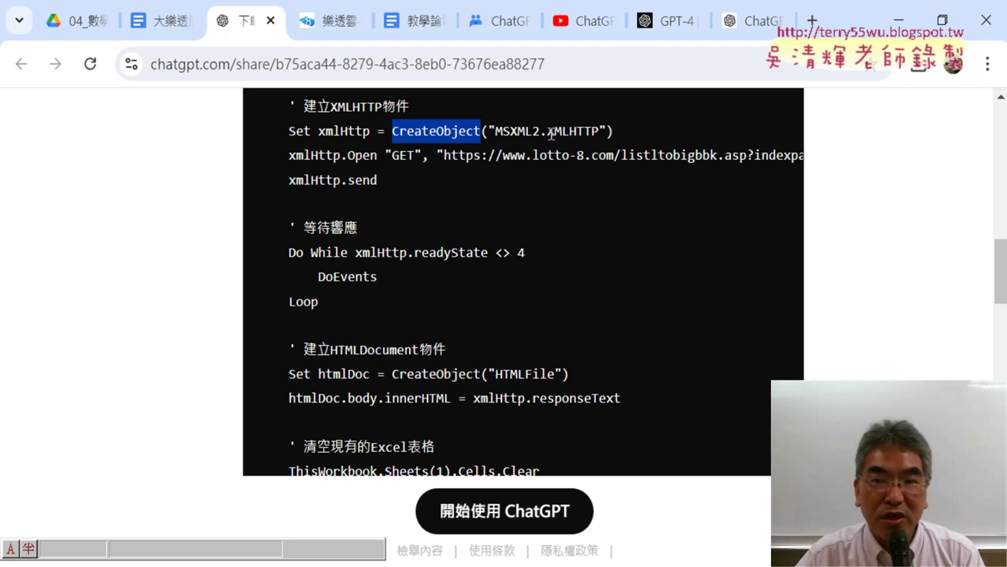
pyautogui.moveTo(548, 130); pyautogui.dragTo(602, 130)
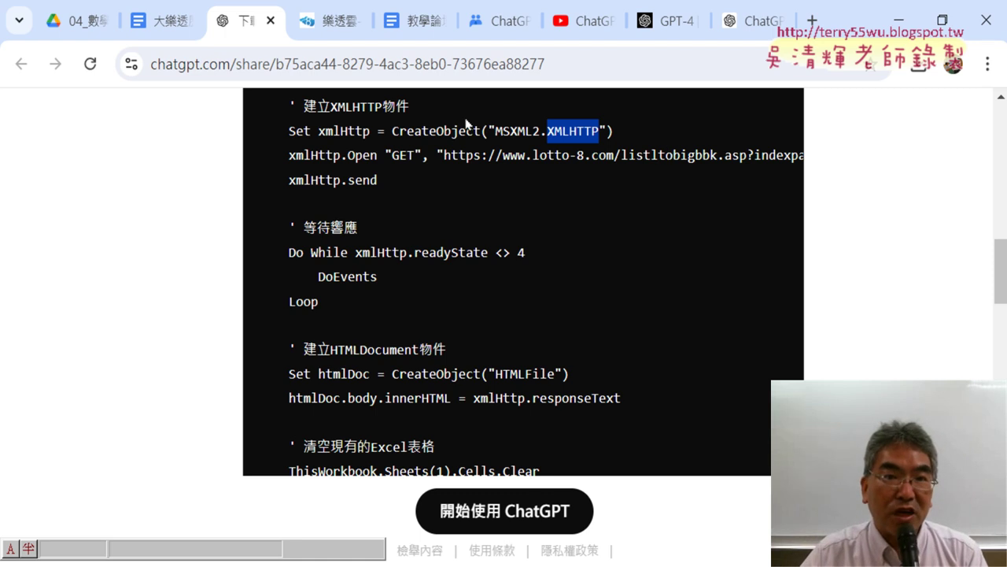
pyautogui.click(331, 21)
# - Open the Big Lotto results page's source with 檢視網頁原始碼 in a new tab
pyautogui.scroll(-2, 205, 287)
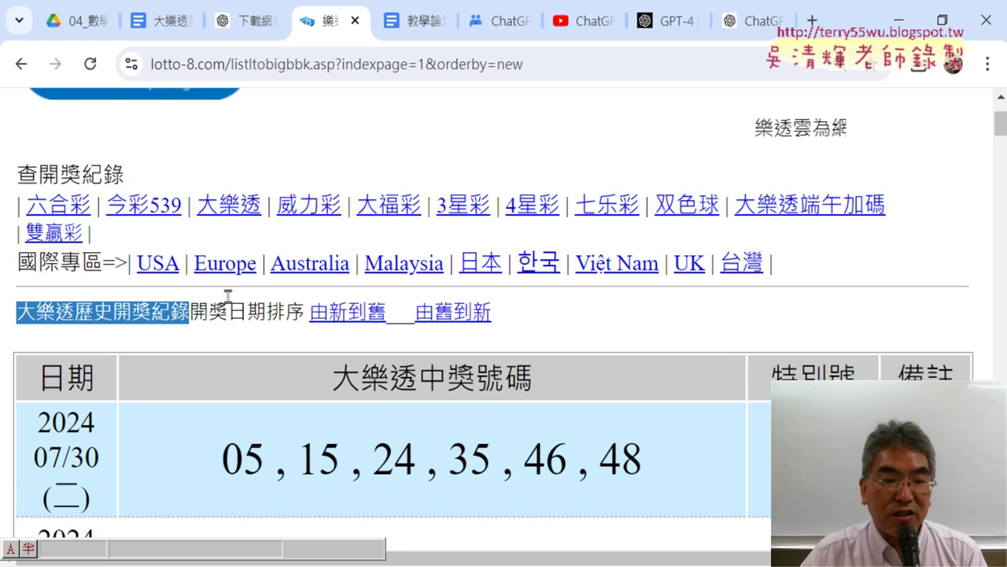
pyautogui.scroll(-3, 228, 296)
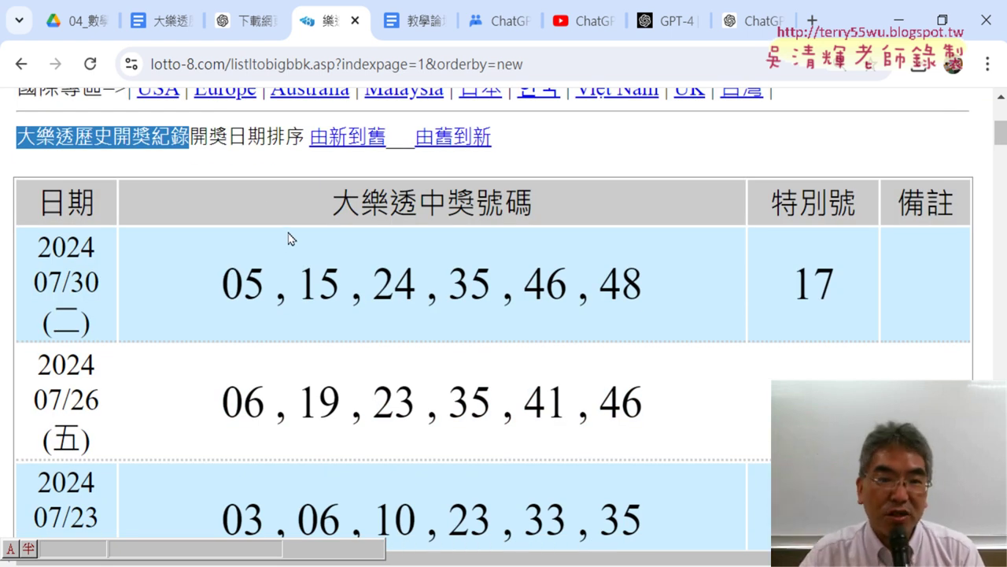
pyautogui.rightClick(262, 171)
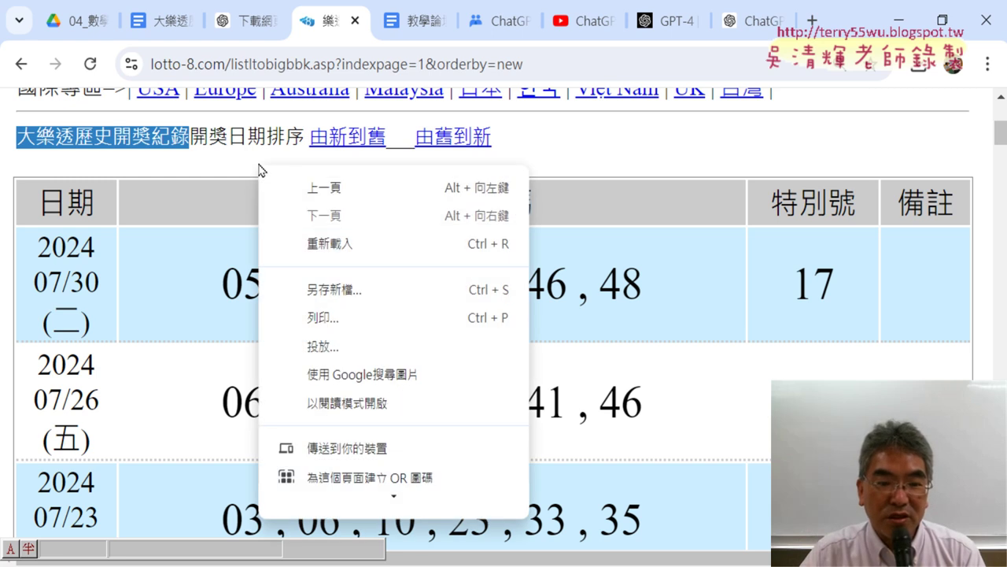
pyautogui.scroll(-3, 331, 315)
pyautogui.moveTo(367, 485)
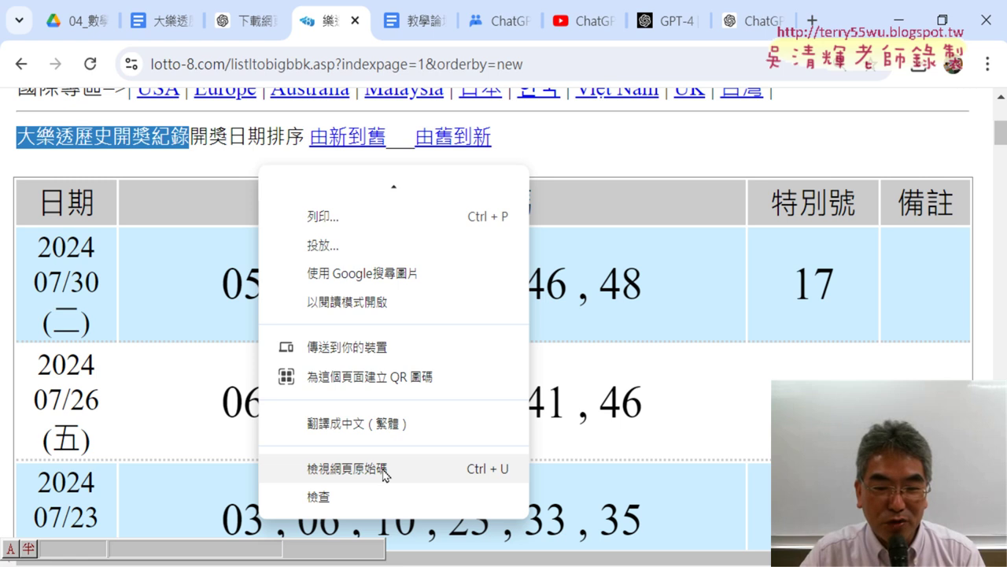
pyautogui.click(384, 470)
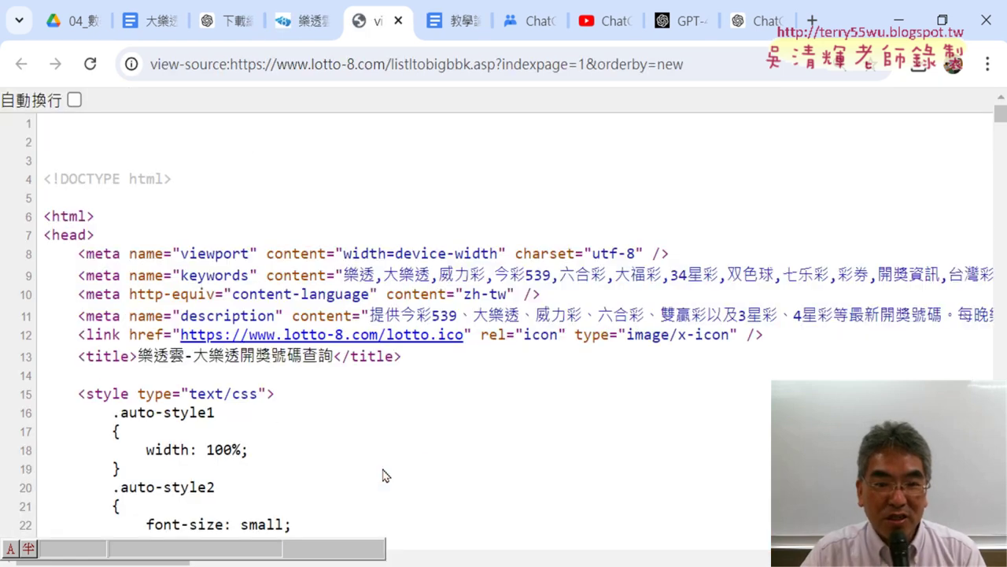
# - Scroll the page source down and highlight the '<table' tag on line 87
pyautogui.scroll(-1, 439, 459)
pyautogui.scroll(-3, 439, 459)
pyautogui.scroll(-5, 439, 459)
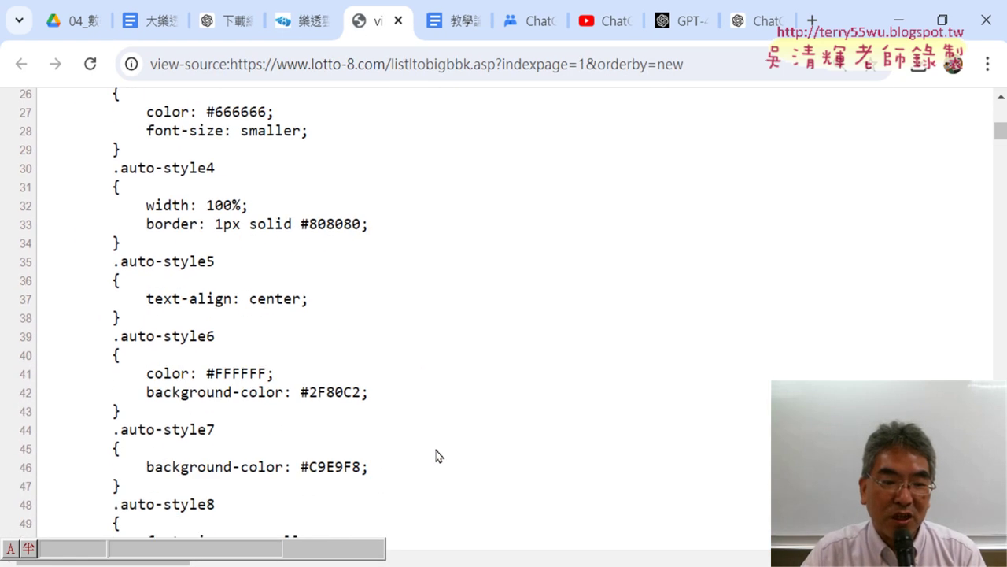
pyautogui.scroll(-1, 439, 459)
pyautogui.scroll(-4, 438, 456)
pyautogui.scroll(-2, 436, 450)
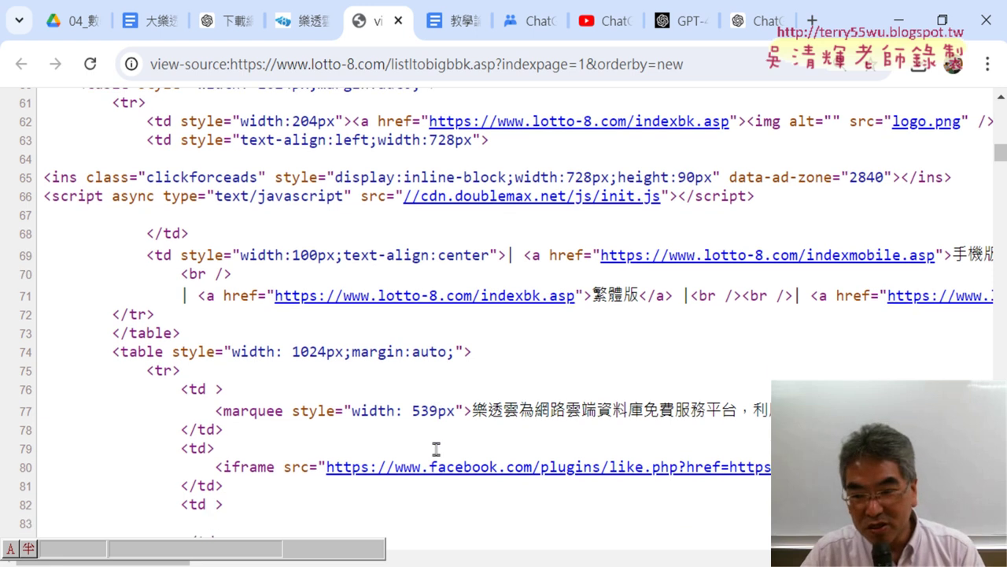
pyautogui.scroll(-3, 437, 452)
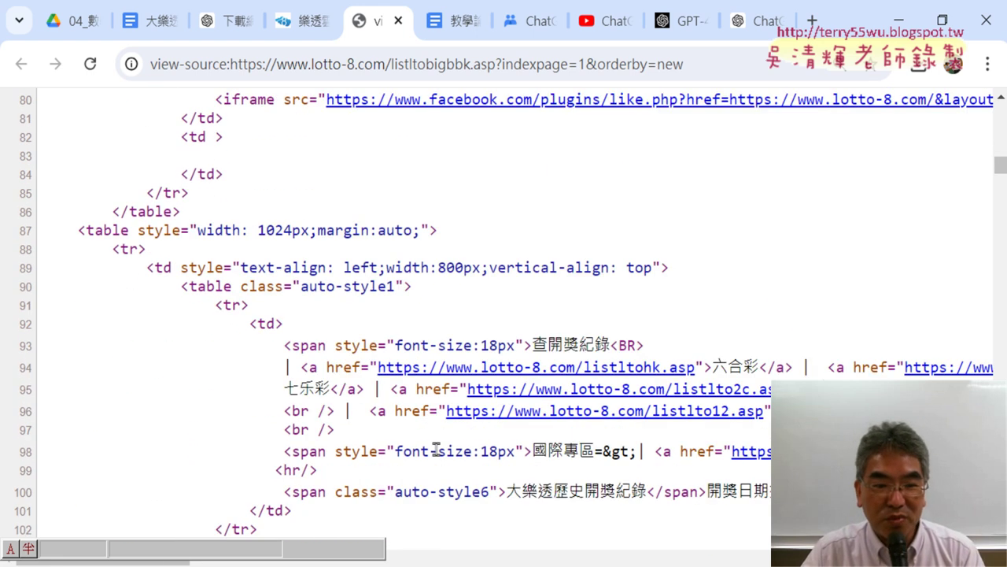
pyautogui.moveTo(76, 230); pyautogui.dragTo(129, 230)
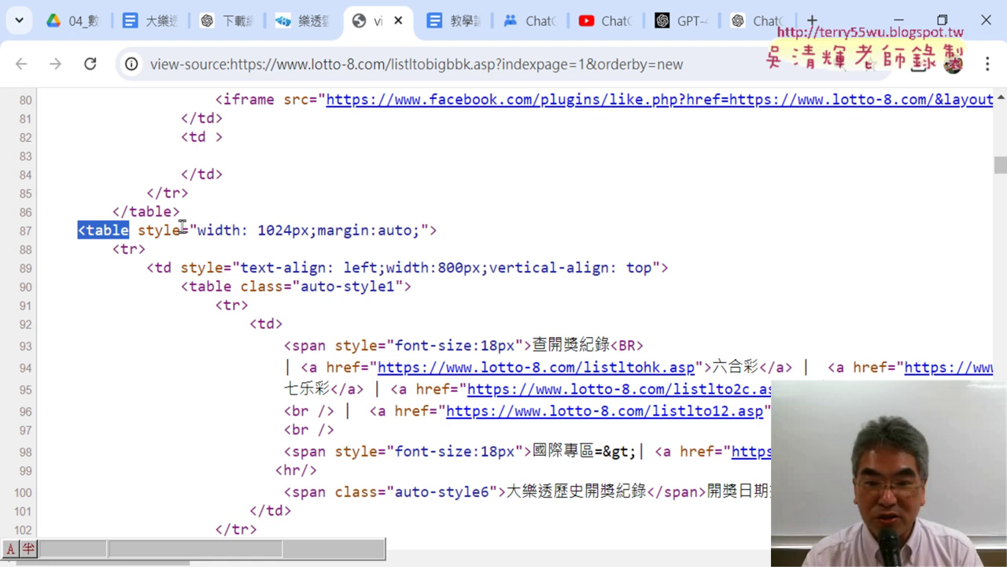
# - Scroll to the table row markup, then return to the rendered 樂透雲 results tab
pyautogui.scroll(-1, 562, 210)
pyautogui.scroll(-3, 562, 210)
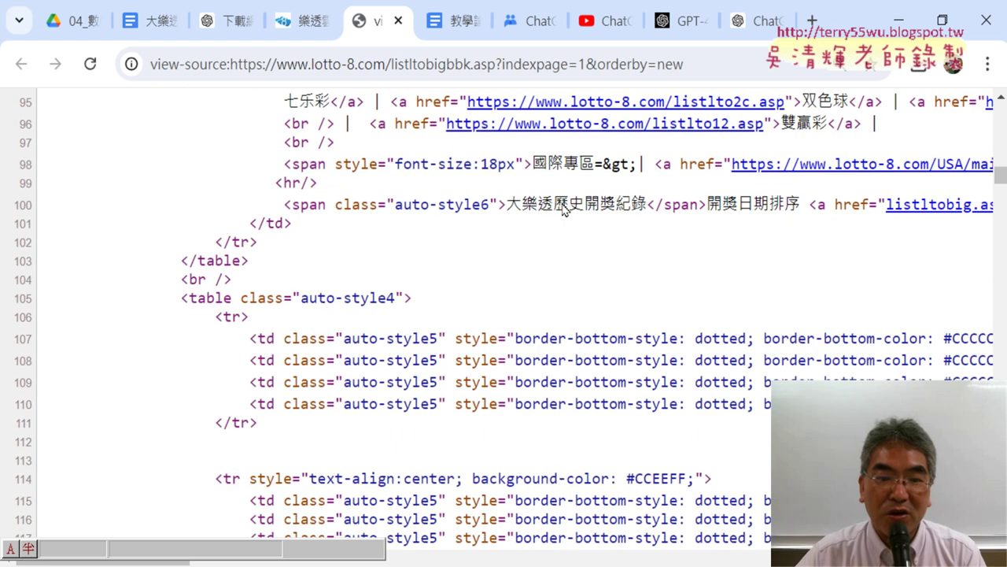
pyautogui.scroll(-2, 562, 210)
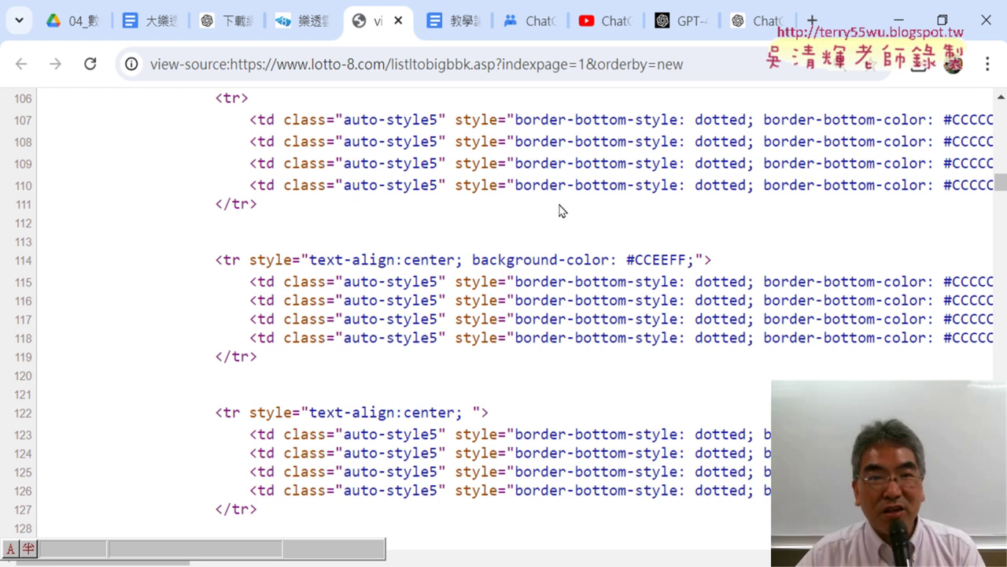
pyautogui.click(302, 24)
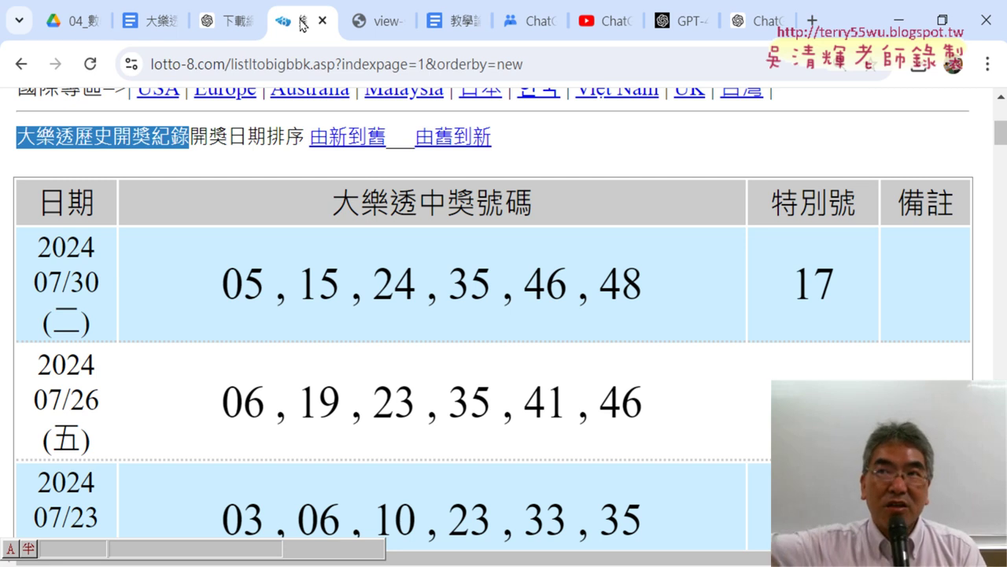
# - Switch back to the view-source tab of the Big Lotto results page
pyautogui.click(360, 30)
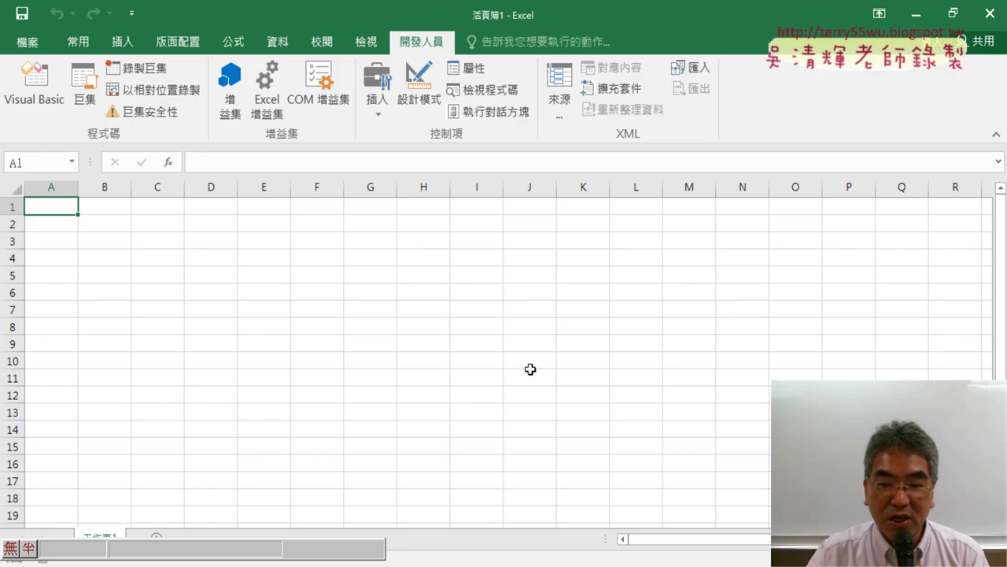
# - In the VBA editor, widen the code pane and highlight GET, .send, CreateObject and HTMLFile
pyautogui.hotkey('alt', 'F11')
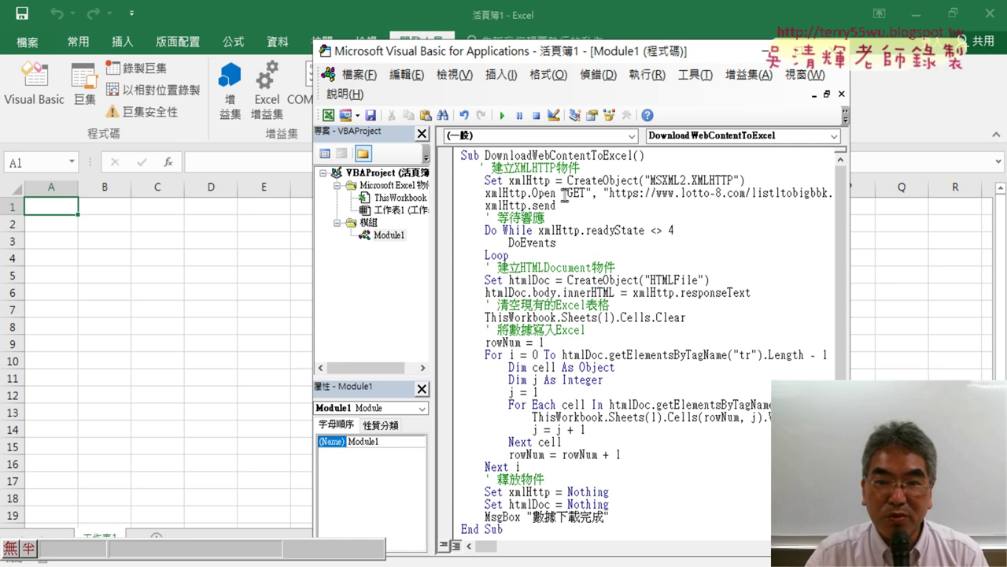
pyautogui.moveTo(564, 194); pyautogui.dragTo(583, 194)
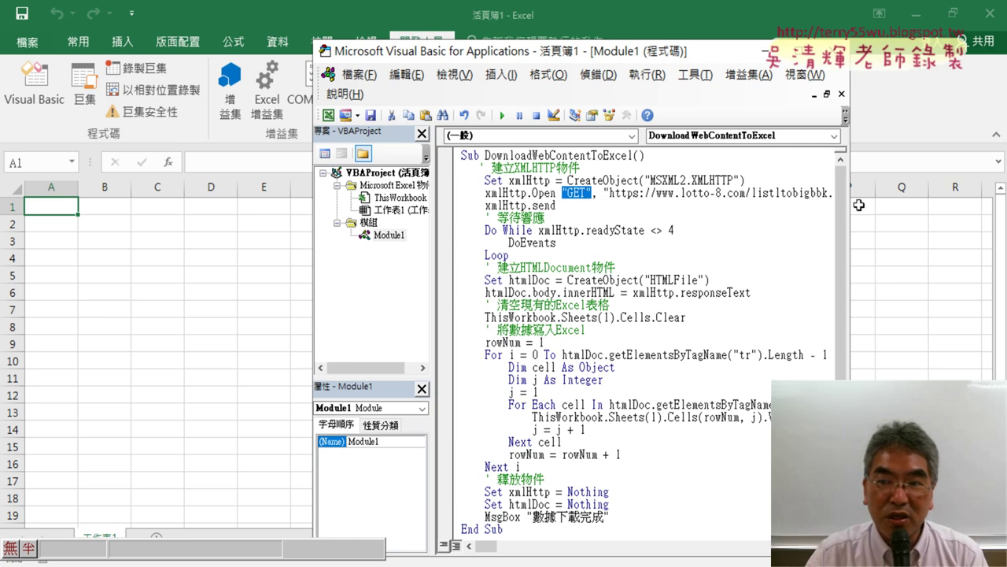
pyautogui.moveTo(853, 204); pyautogui.dragTo(974, 204)
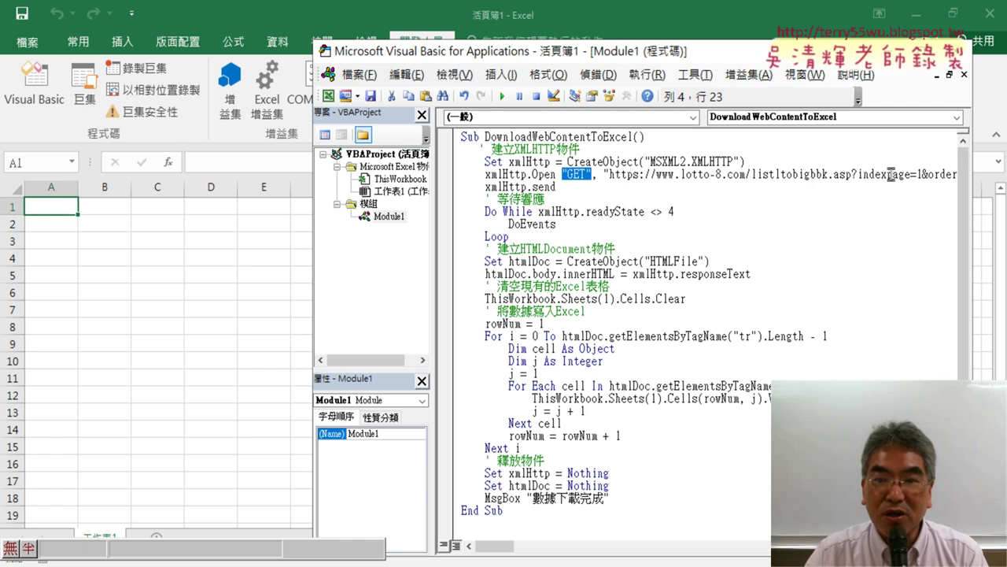
pyautogui.moveTo(561, 187); pyautogui.dragTo(529, 187)
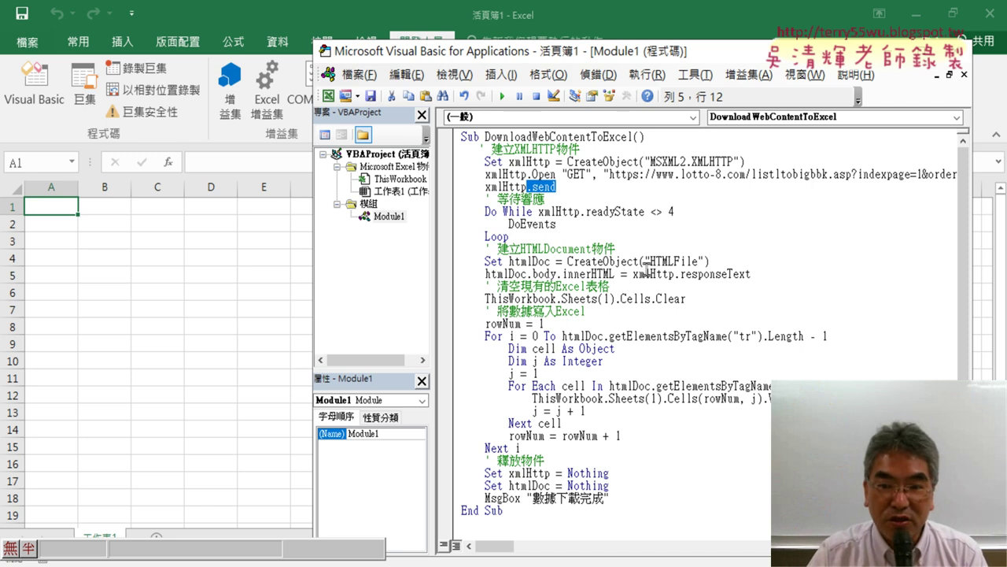
pyautogui.moveTo(569, 262); pyautogui.dragTo(639, 263)
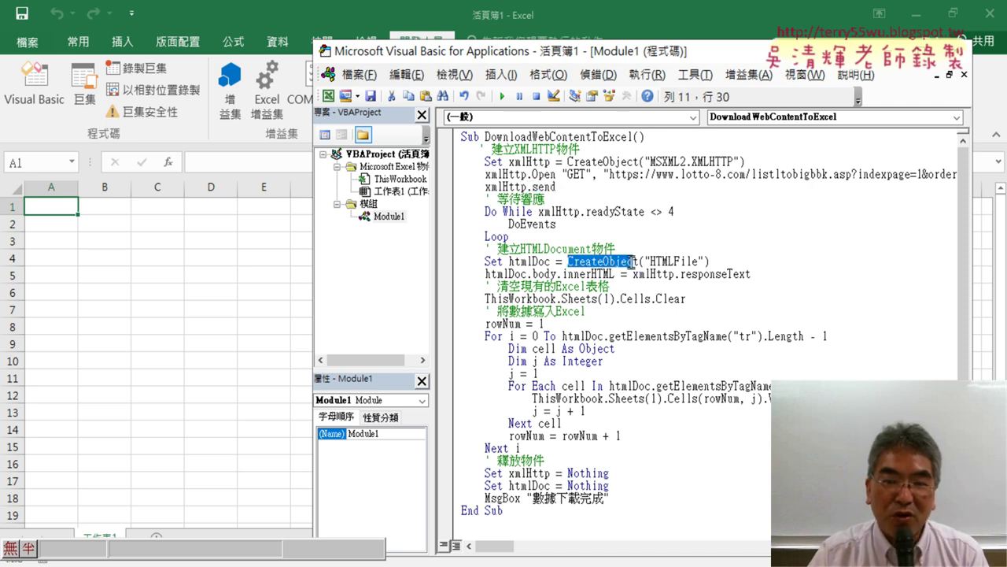
pyautogui.click(635, 161)
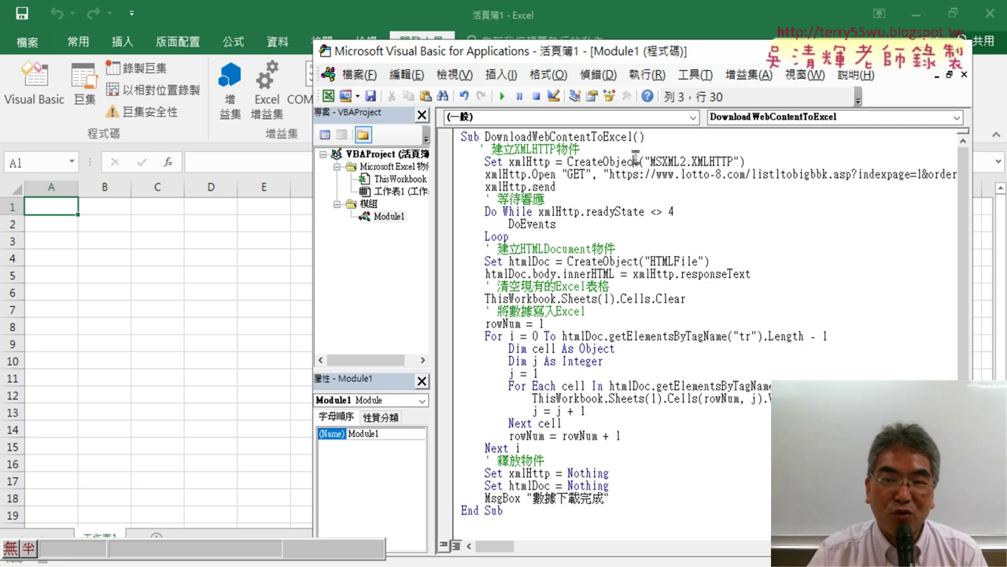
pyautogui.moveTo(652, 260); pyautogui.dragTo(697, 261)
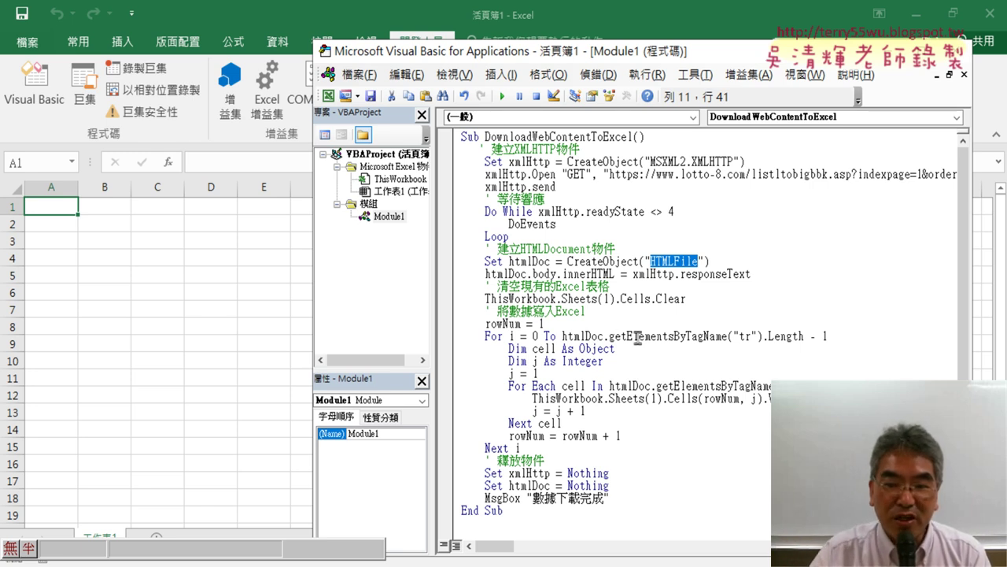
pyautogui.moveTo(741, 338); pyautogui.dragTo(756, 338)
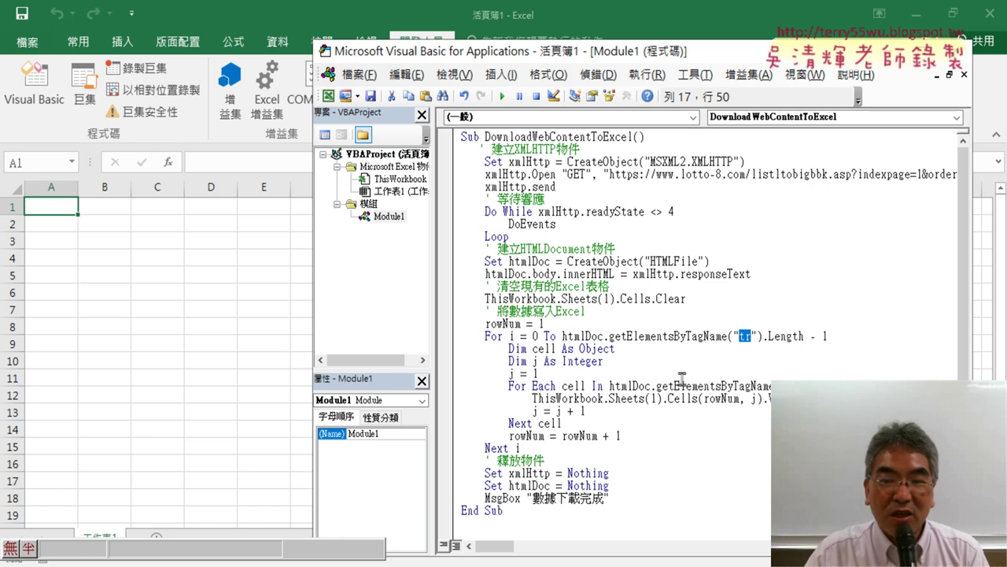
pyautogui.click(682, 376)
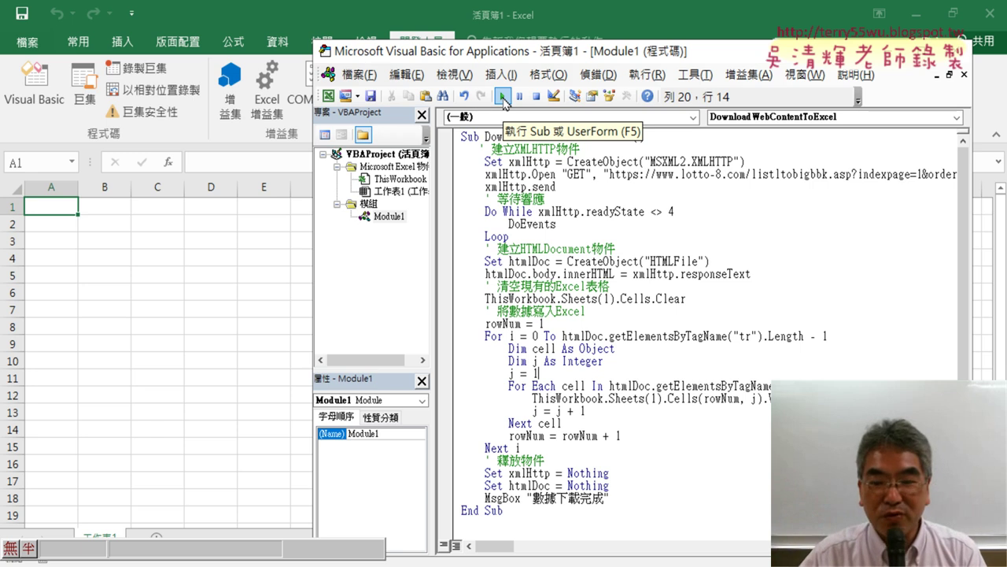
pyautogui.click(548, 273)
# - Run the DownloadWebContentToExcel macro and dismiss the 數據下載完成 message
pyautogui.click(504, 96)
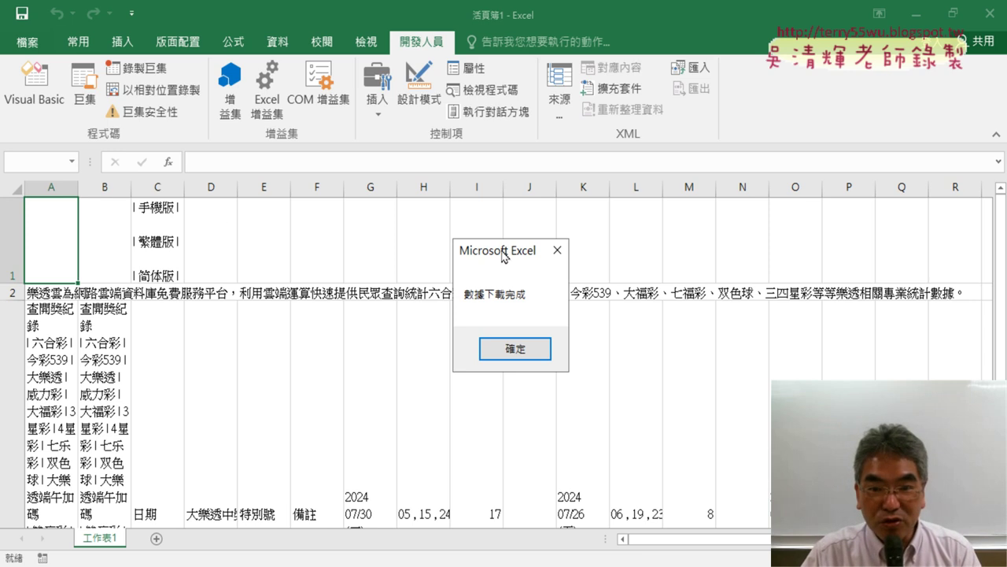
pyautogui.moveTo(504, 256); pyautogui.dragTo(475, 228)
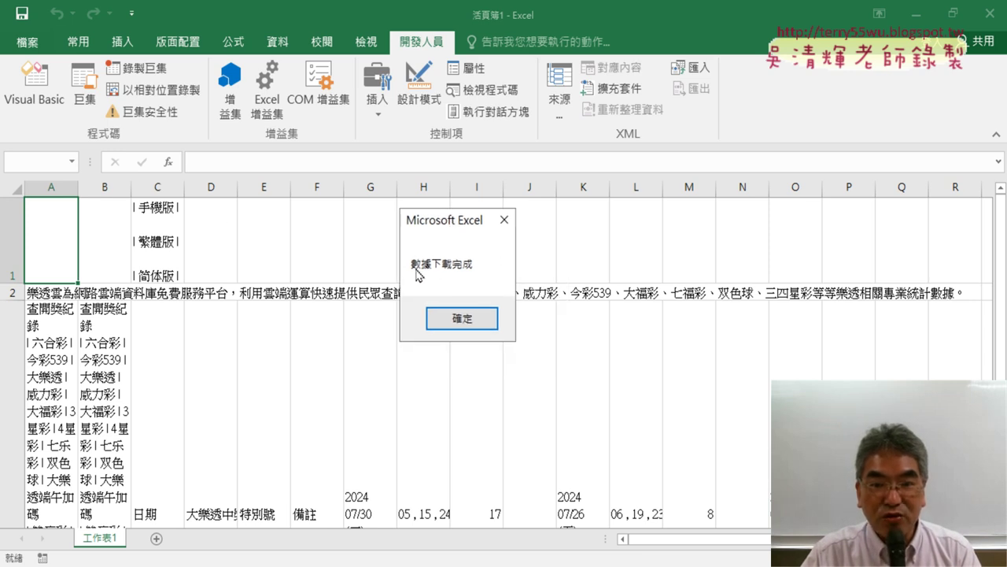
pyautogui.click(463, 318)
# - Highlight the MsgBox line in the code, then bring the filled worksheet forward
pyautogui.doubleClick(554, 499)
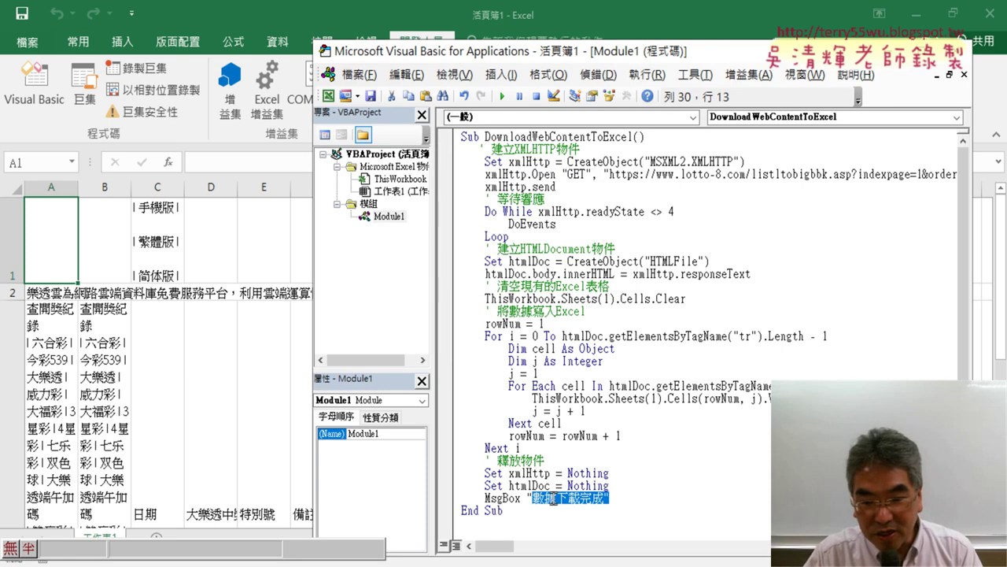
pyautogui.moveTo(553, 501); pyautogui.dragTo(487, 504)
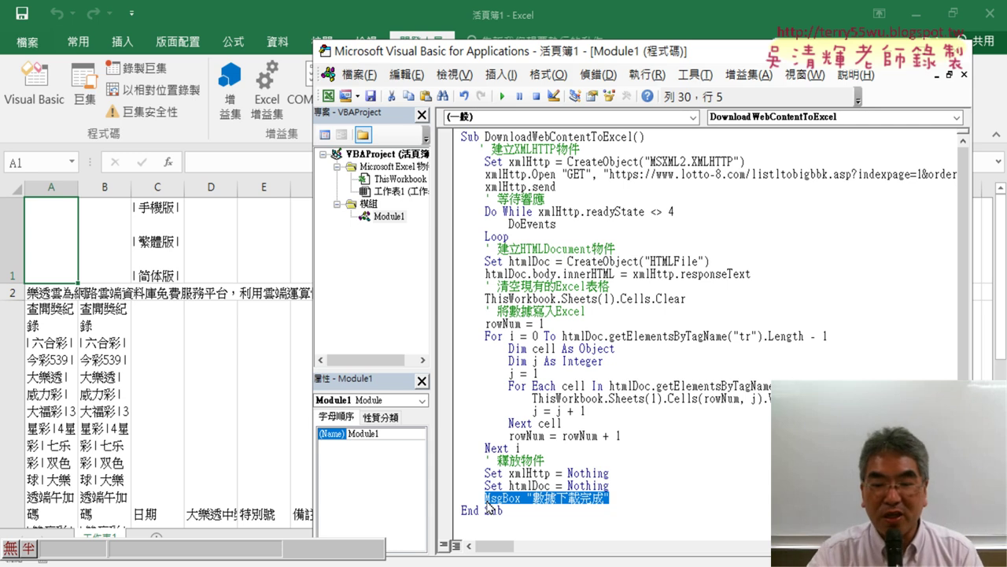
pyautogui.click(208, 392)
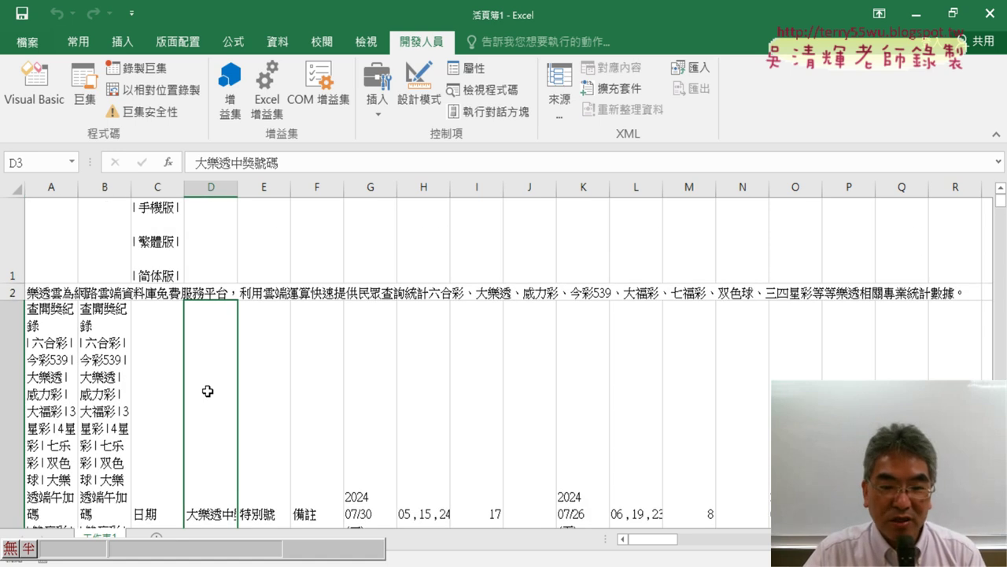
pyautogui.click(144, 227)
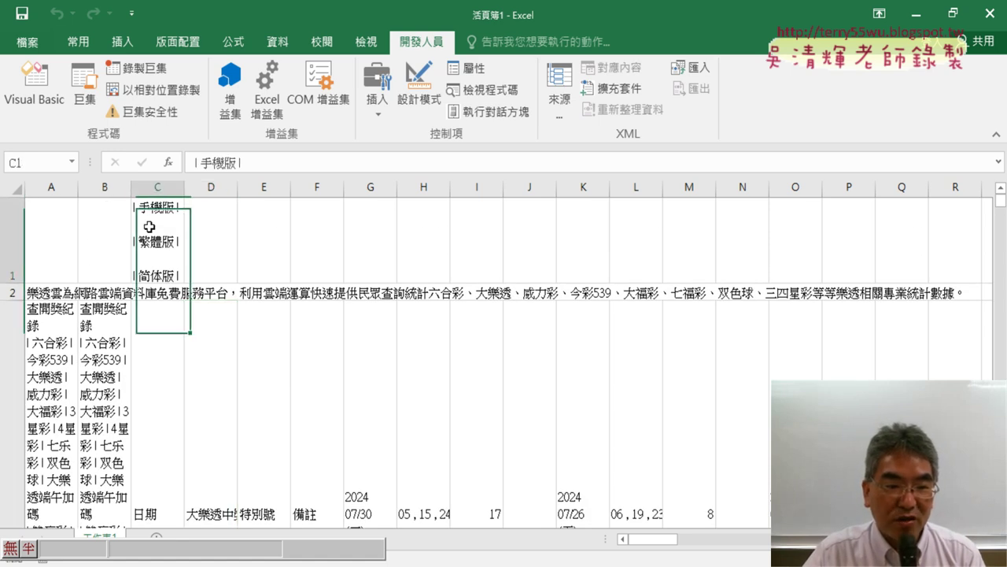
pyautogui.click(36, 295)
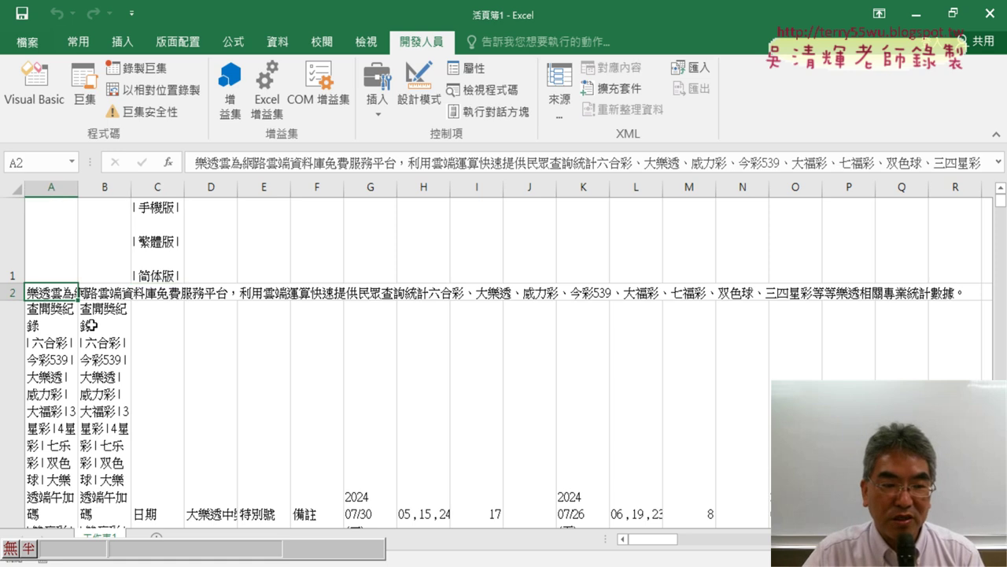
pyautogui.click(67, 344)
pyautogui.click(98, 379)
pyautogui.scroll(-3, 99, 379)
pyautogui.scroll(-3, 111, 385)
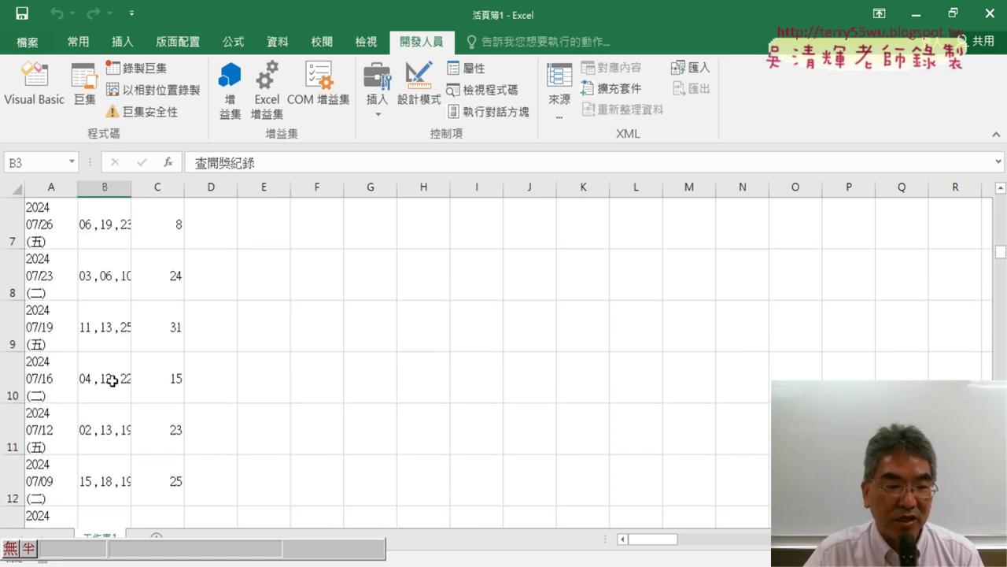
pyautogui.scroll(-3, 110, 380)
pyautogui.scroll(-3, 84, 292)
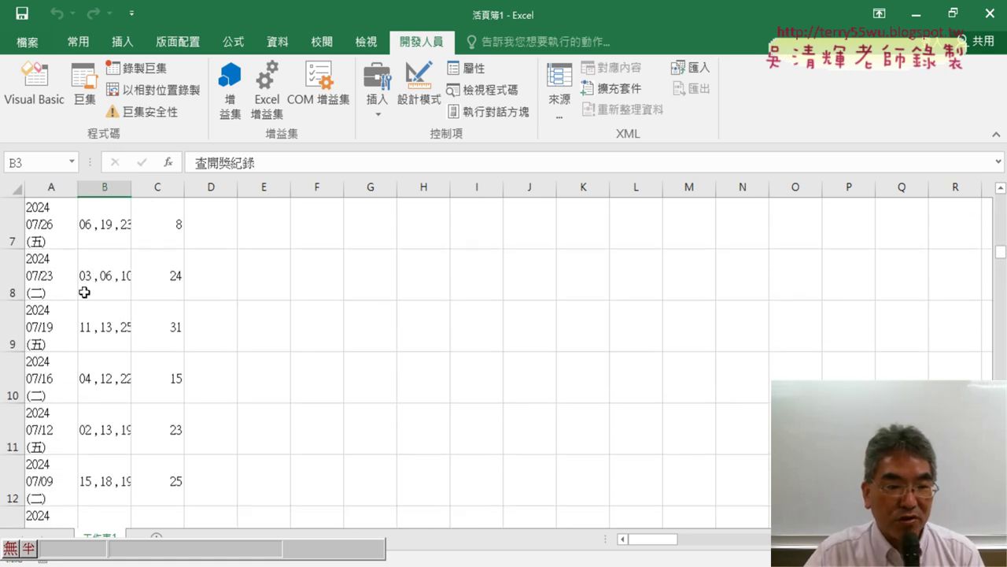
pyautogui.click(49, 236)
pyautogui.scroll(-1, 74, 295)
pyautogui.scroll(-5, 78, 324)
pyautogui.scroll(-2, 84, 322)
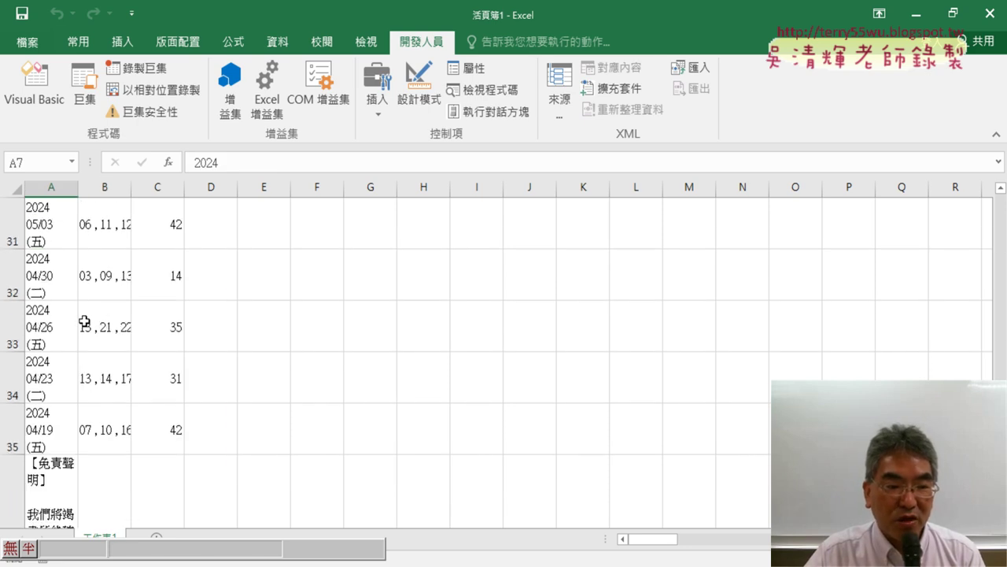
pyautogui.scroll(-1, 85, 322)
pyautogui.scroll(6, 84, 322)
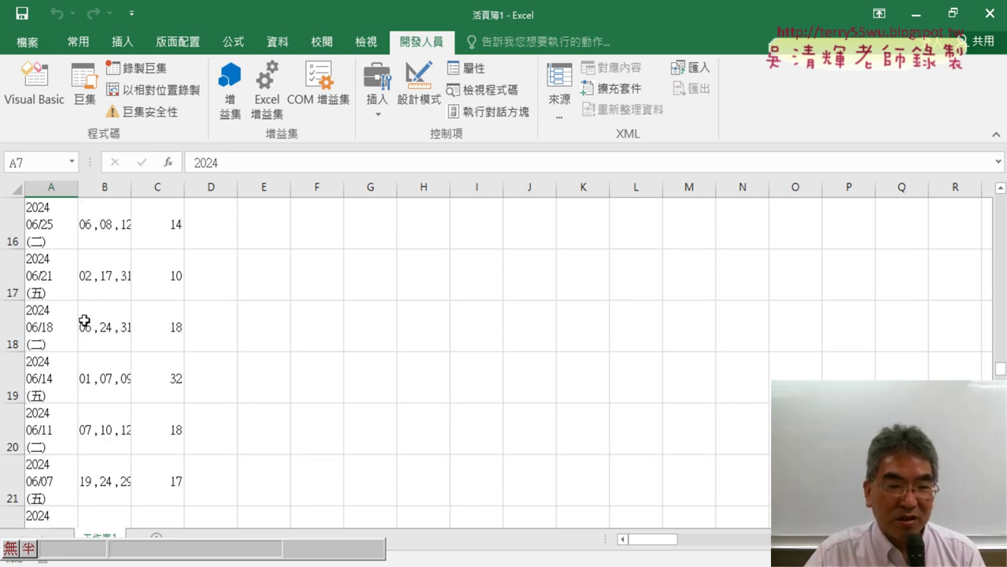
pyautogui.scroll(4, 85, 322)
pyautogui.scroll(1, 84, 323)
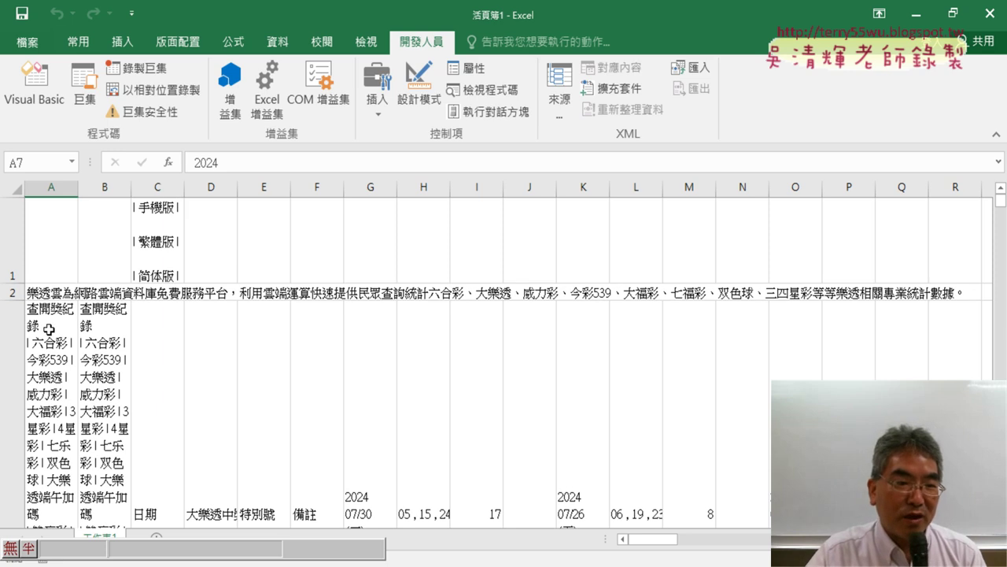
pyautogui.scroll(-1, 79, 338)
pyautogui.scroll(-1, 48, 378)
pyautogui.scroll(3, 77, 362)
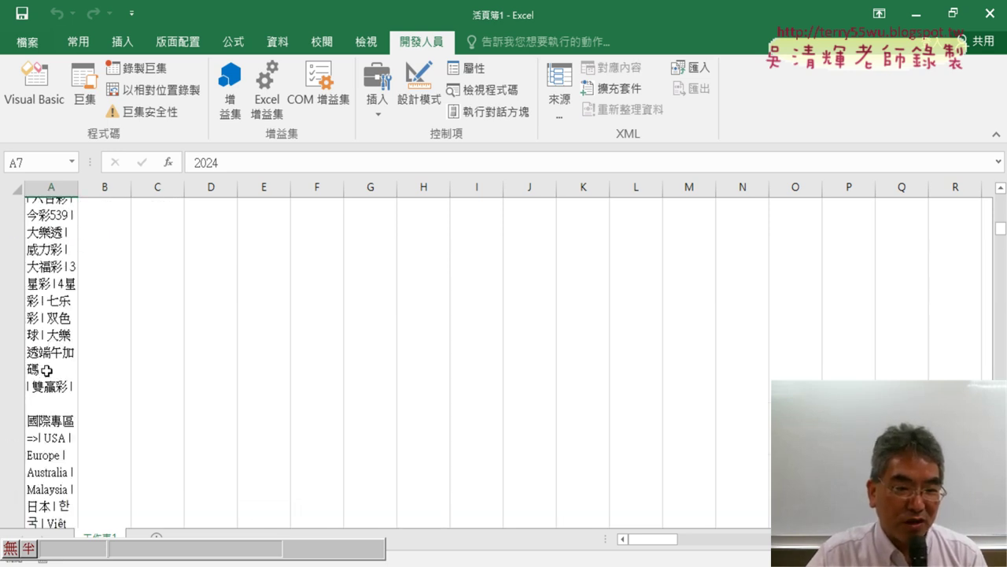
pyautogui.scroll(1, 90, 466)
pyautogui.moveTo(9, 416); pyautogui.dragTo(17, 195)
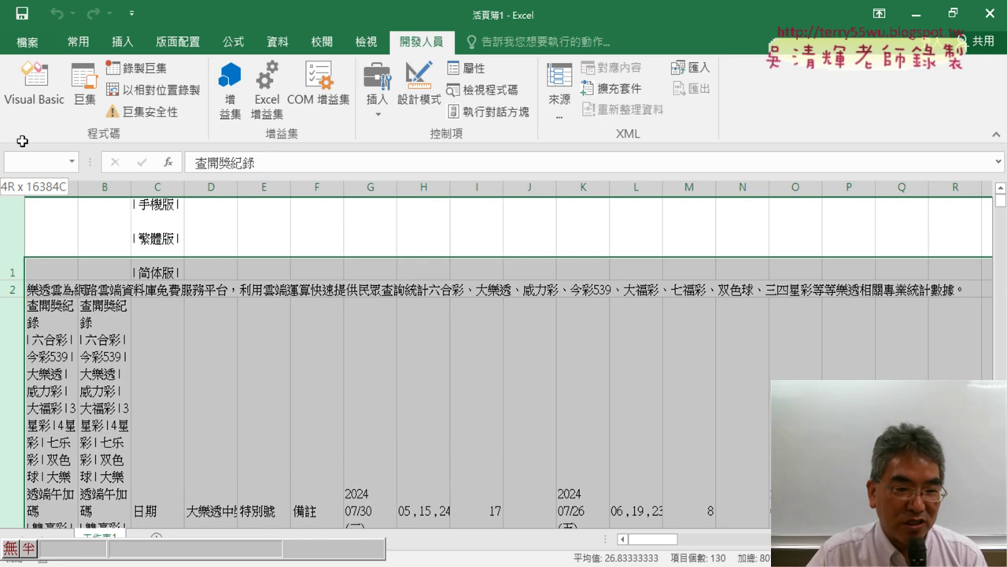
# - Delete the site banner rows above the 日期 header
pyautogui.rightClick(246, 257)
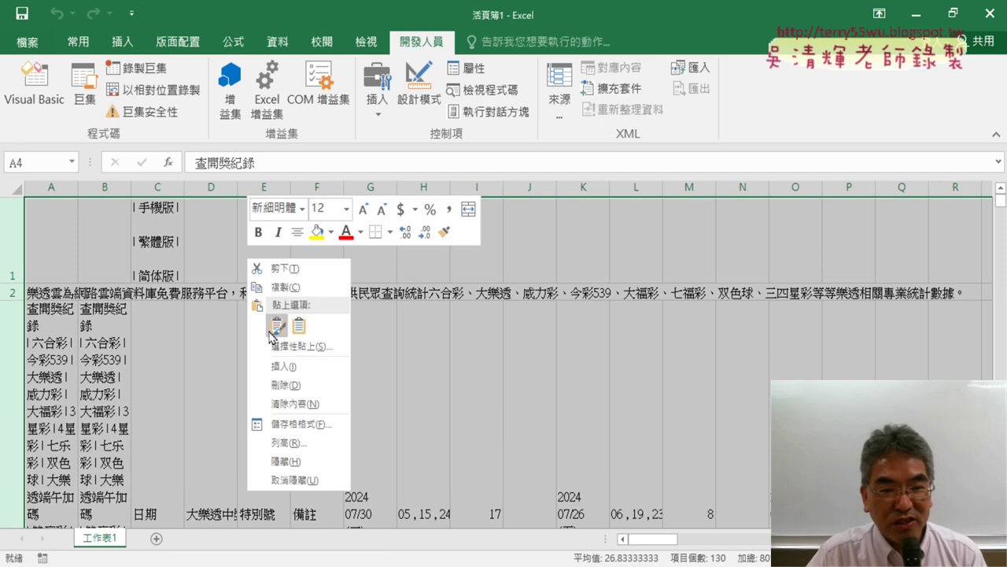
pyautogui.click(283, 384)
pyautogui.scroll(-4, 279, 387)
pyautogui.scroll(-4, 277, 385)
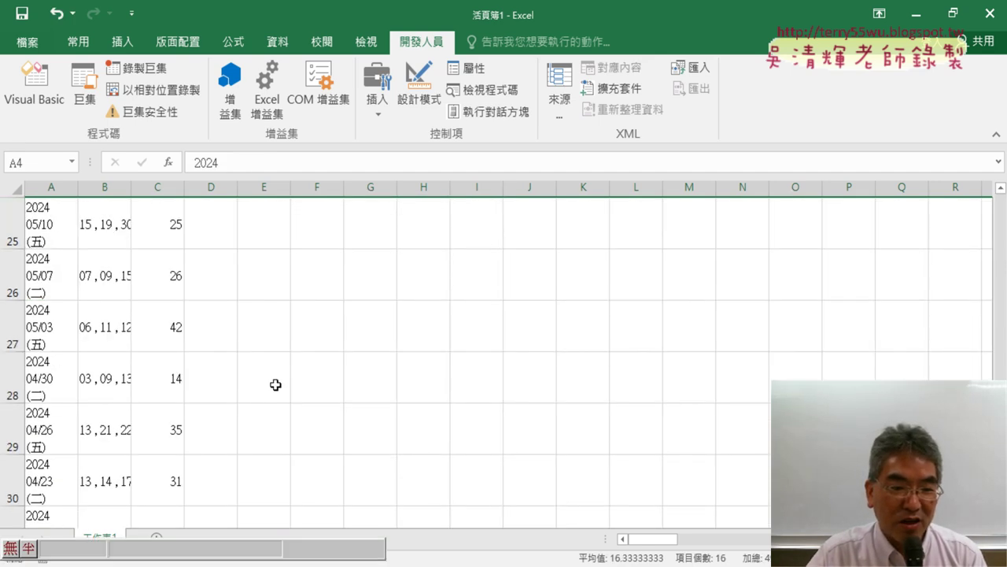
pyautogui.scroll(-7, 276, 385)
pyautogui.scroll(5, 276, 385)
pyautogui.scroll(2, 275, 385)
pyautogui.scroll(-3, 181, 355)
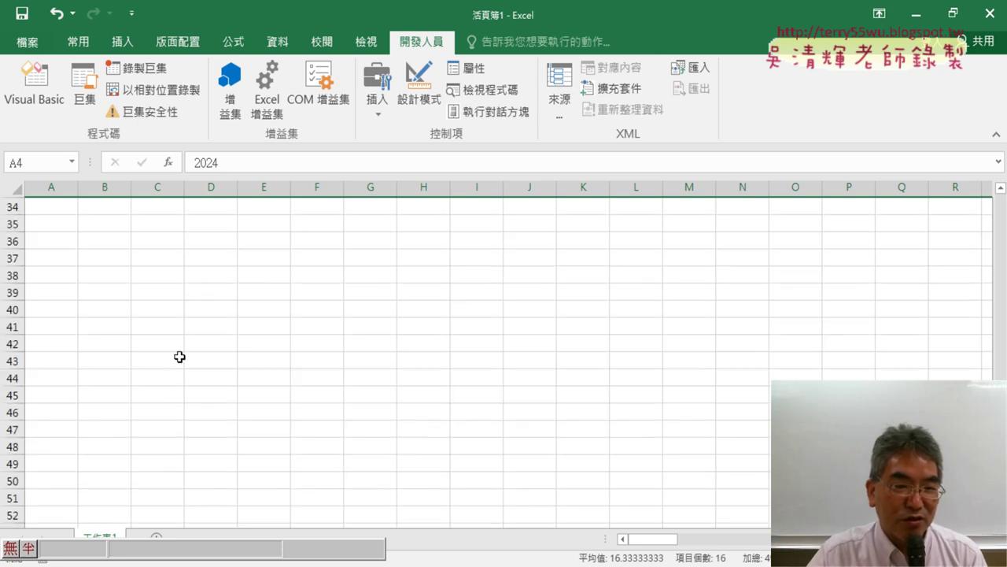
pyautogui.scroll(3, 92, 351)
# - Delete the disclaimer row 32 after the last draw, then switch back to Chrome
pyautogui.click(4, 329)
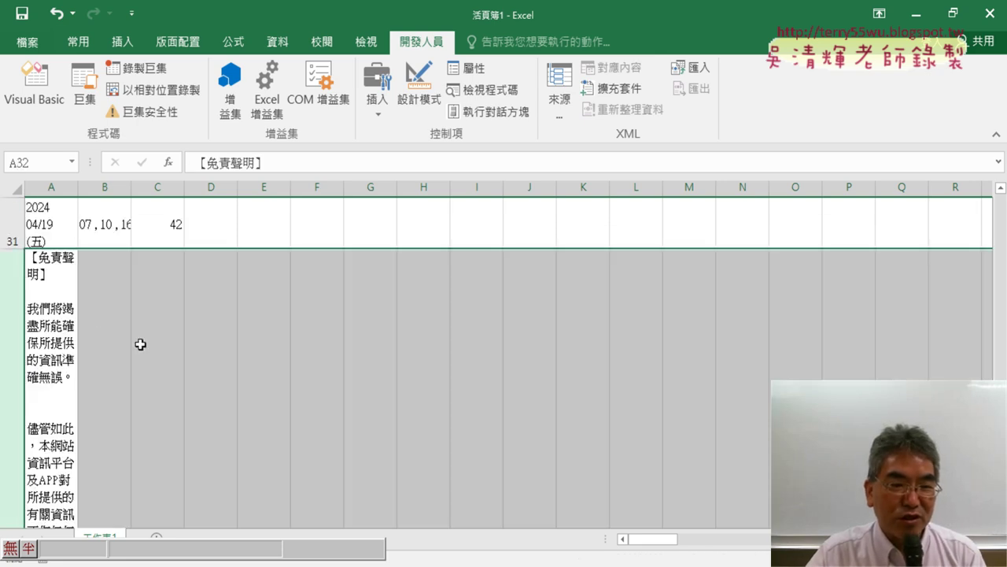
pyautogui.rightClick(147, 352)
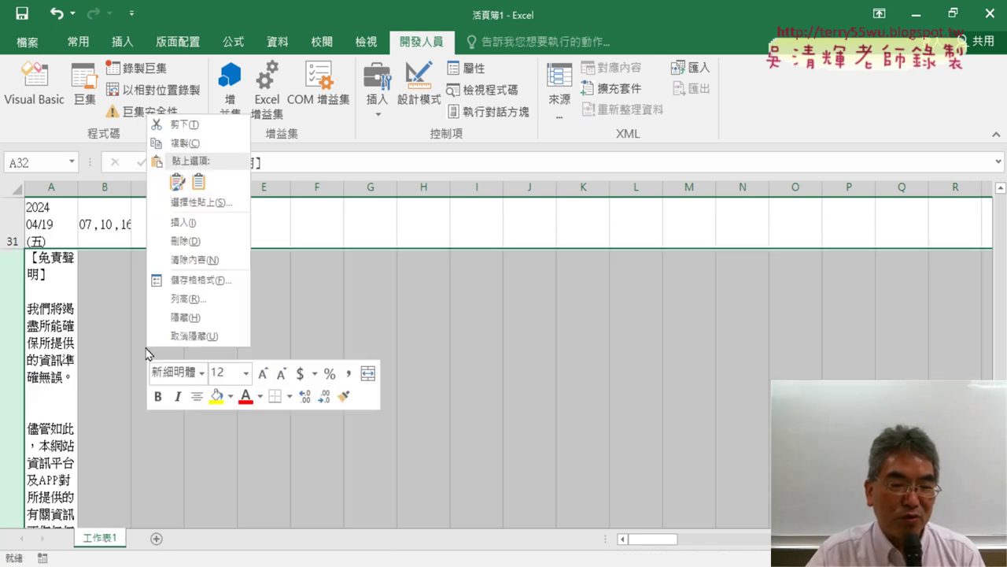
pyautogui.click(206, 241)
pyautogui.scroll(3, 197, 299)
pyautogui.scroll(5, 193, 323)
pyautogui.scroll(2, 192, 323)
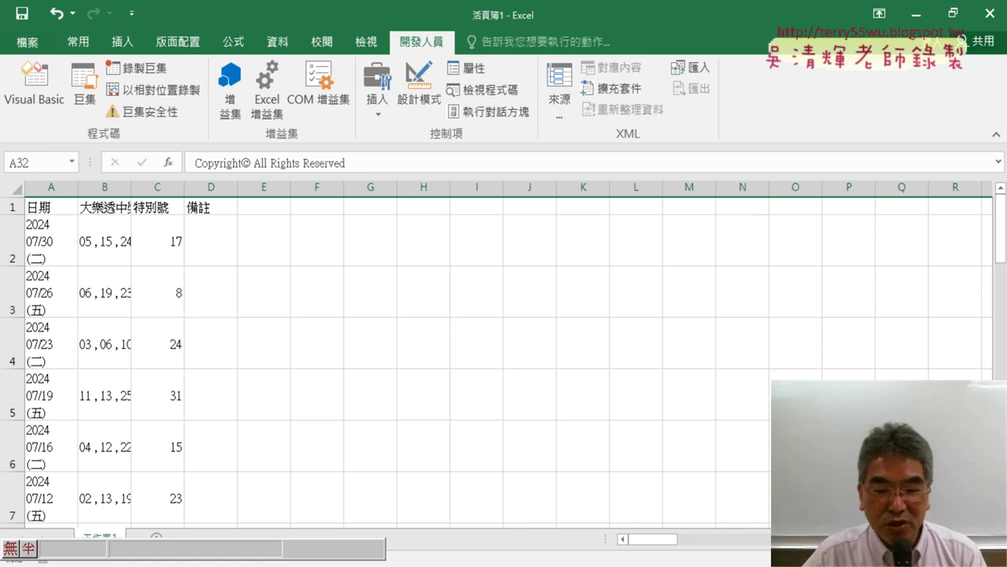
pyautogui.hotkey('alt', 'Tab')
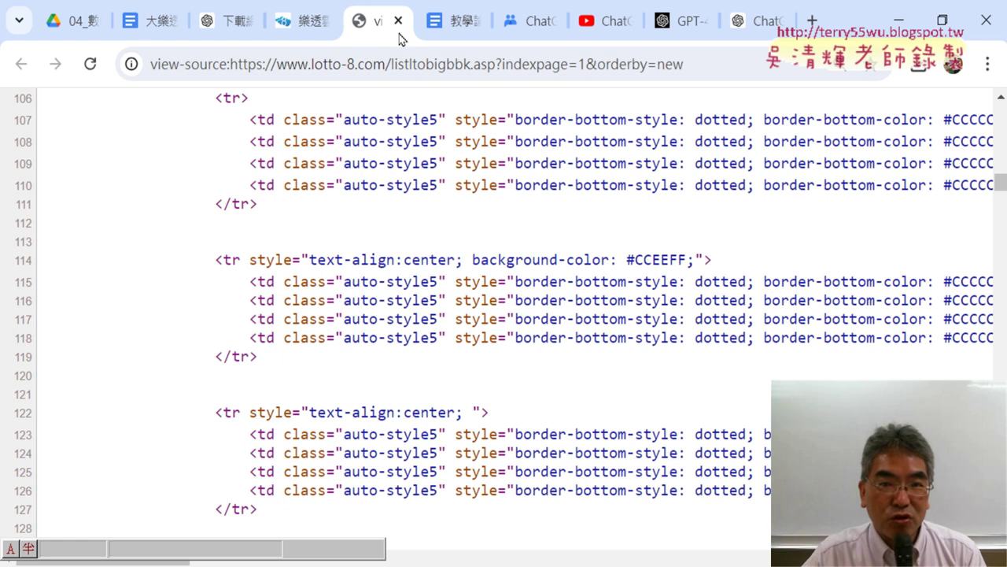
# - Close the view-source tab and open the shared ChatGPT conversation with the VBA macro
pyautogui.click(398, 20)
pyautogui.click(233, 32)
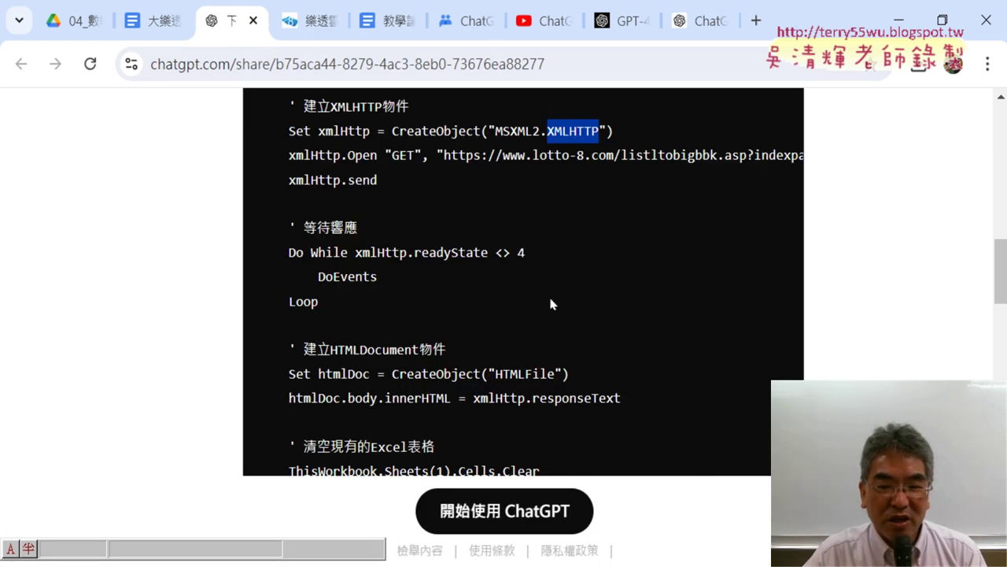
pyautogui.scroll(-2, 888, 331)
pyautogui.scroll(-2, 888, 324)
pyautogui.scroll(-5, 888, 325)
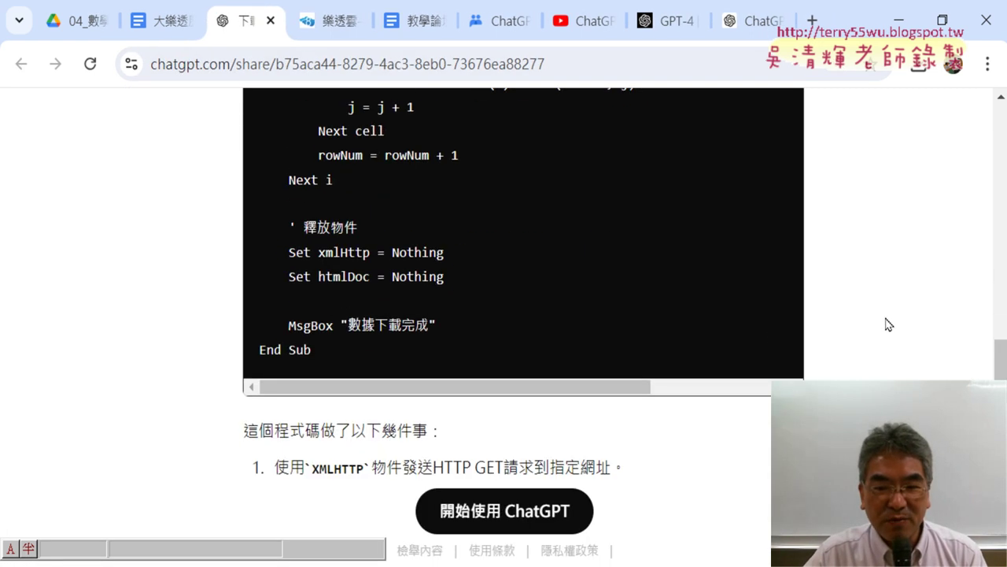
pyautogui.scroll(-2, 888, 324)
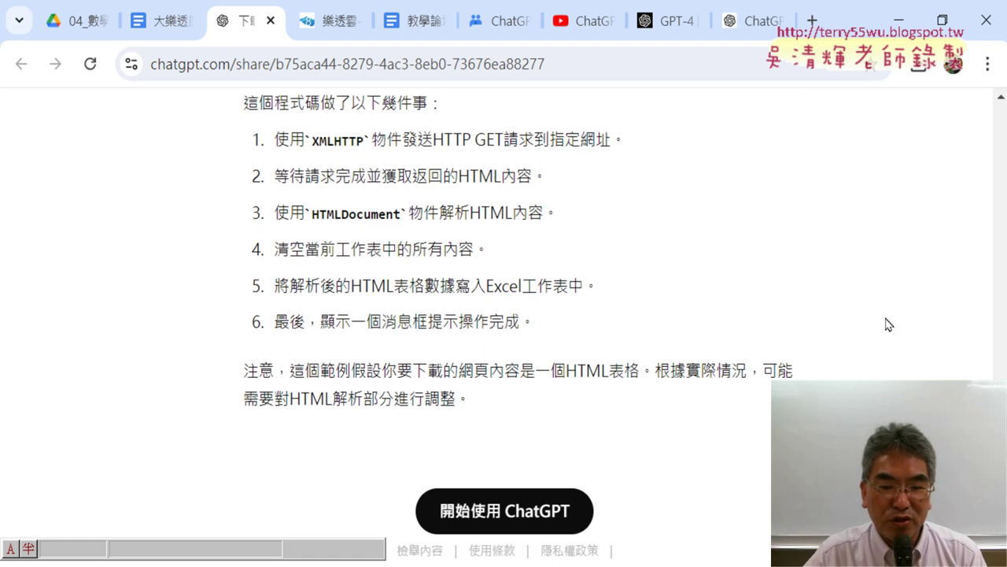
# - Scroll through the VBA code to its six-point summary and HTML-table parsing caveat
pyautogui.scroll(5, 888, 324)
pyautogui.scroll(4, 888, 324)
pyautogui.scroll(4, 888, 325)
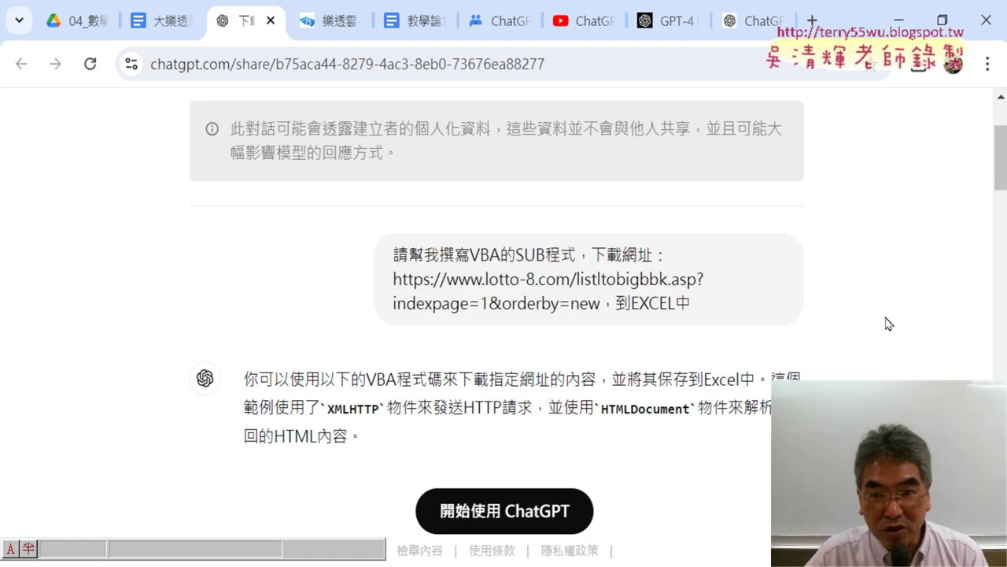
pyautogui.scroll(3, 888, 323)
pyautogui.scroll(-5, 888, 313)
pyautogui.scroll(-4, 887, 312)
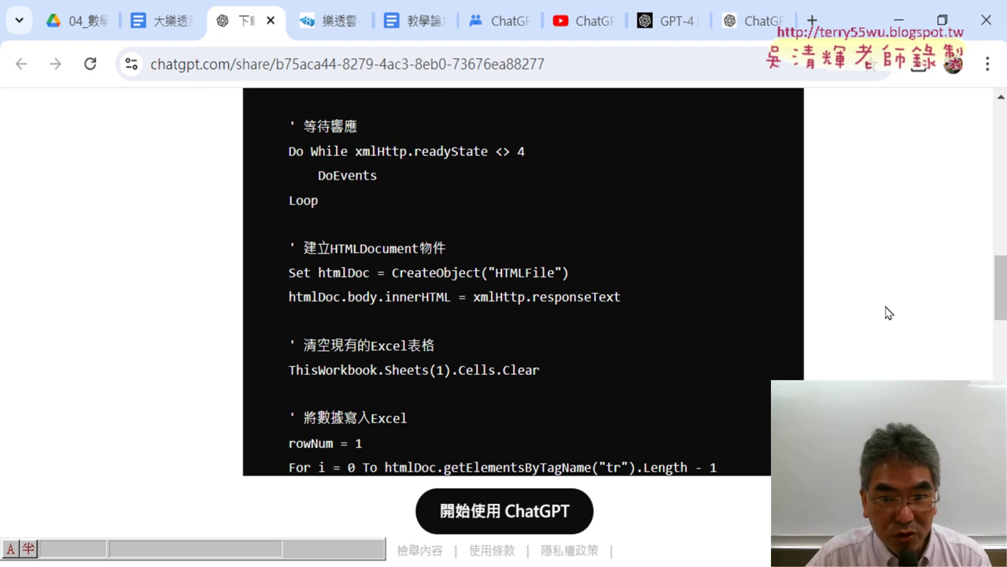
pyautogui.scroll(-4, 888, 313)
pyautogui.scroll(-5, 888, 313)
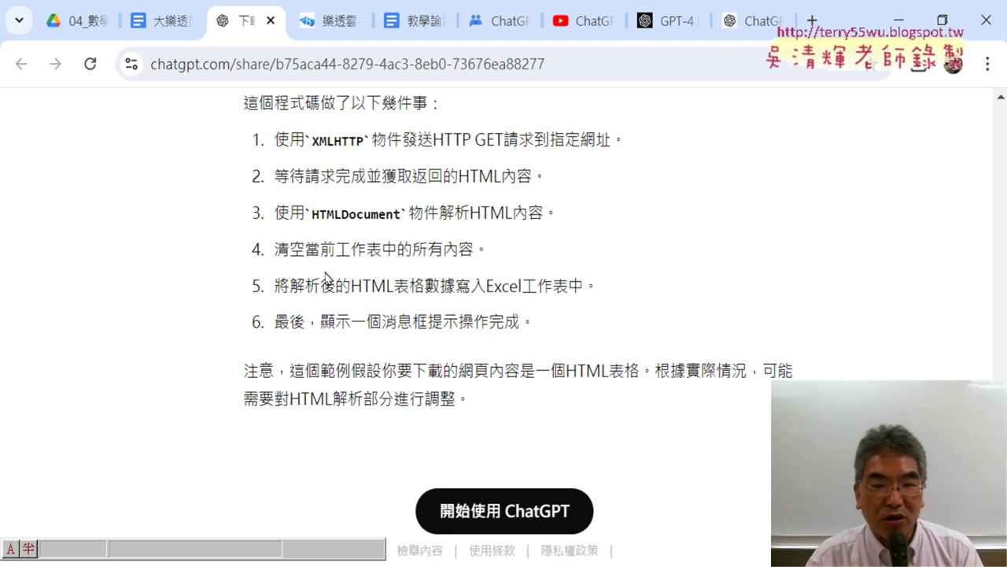
# - Return to the lotto-8.com tab, highlight the 日期 heading, and scroll the draw results table
pyautogui.click(329, 21)
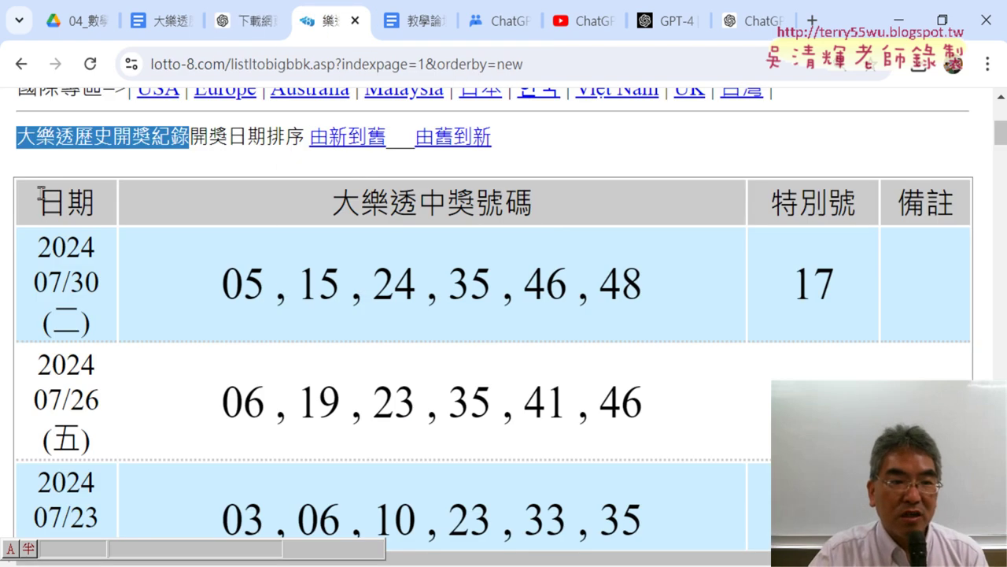
pyautogui.moveTo(40, 197); pyautogui.dragTo(121, 202)
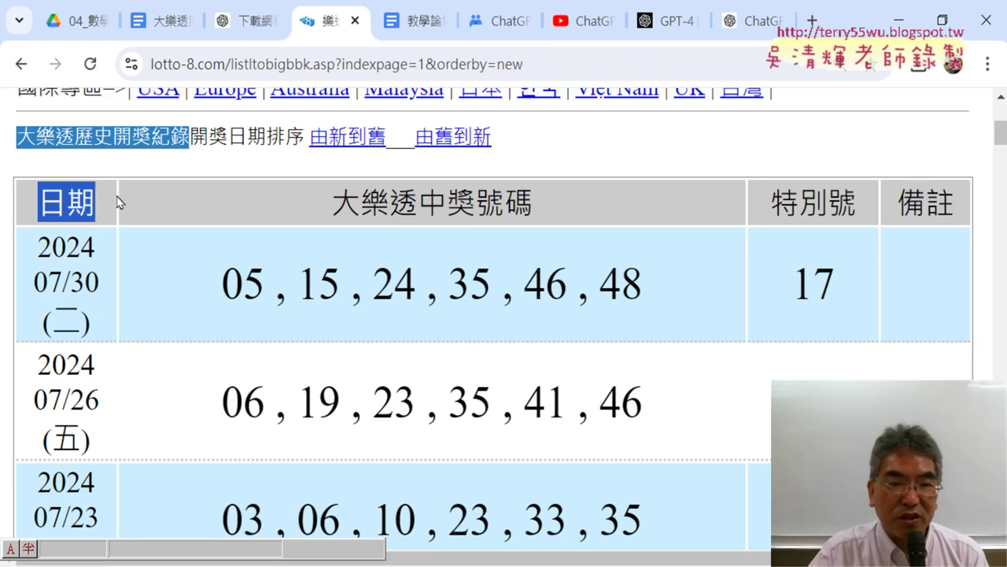
pyautogui.click(39, 188)
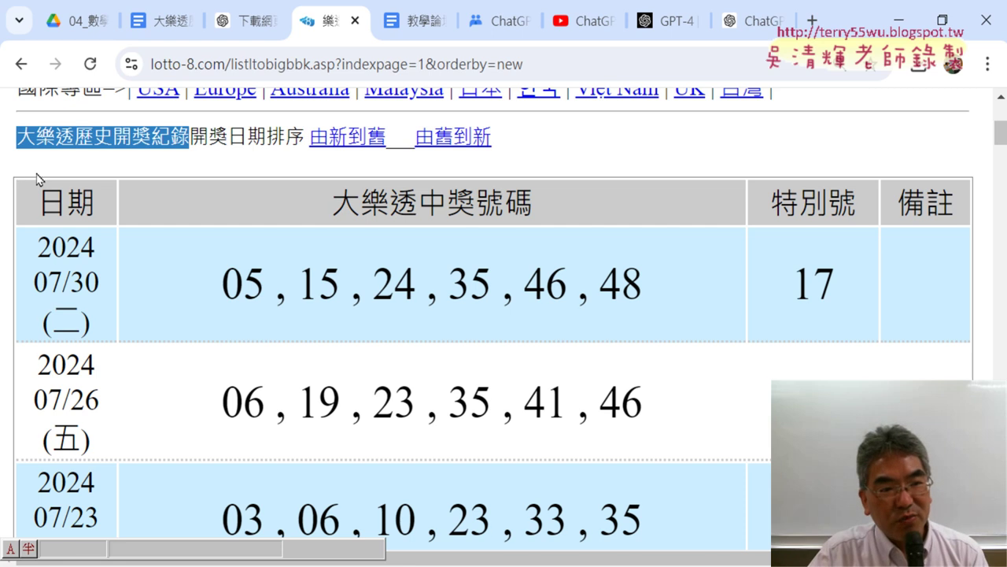
pyautogui.scroll(3, 96, 180)
pyautogui.scroll(-5, 234, 202)
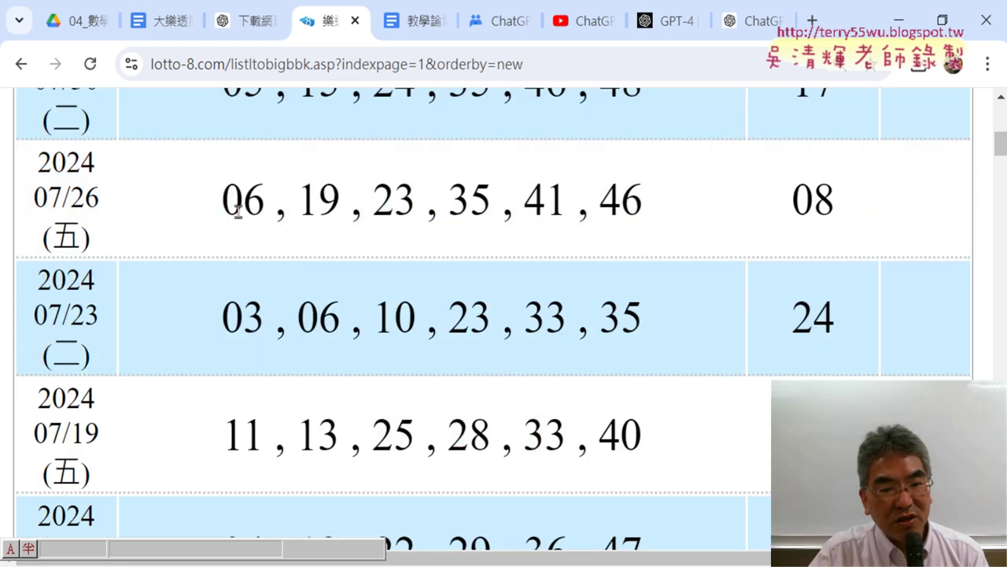